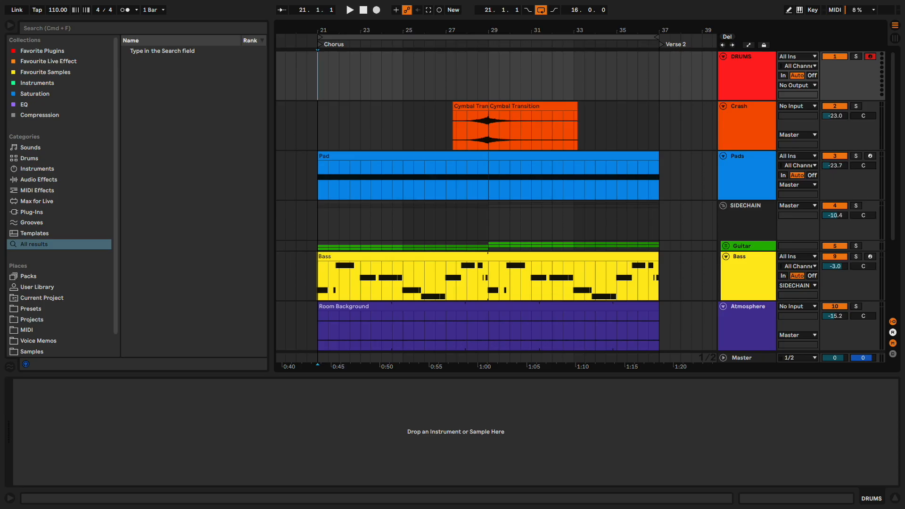
Search the browser for "ds drum" and load DS Drum Rack.adg onto the DRUMS track.
key("super+f")
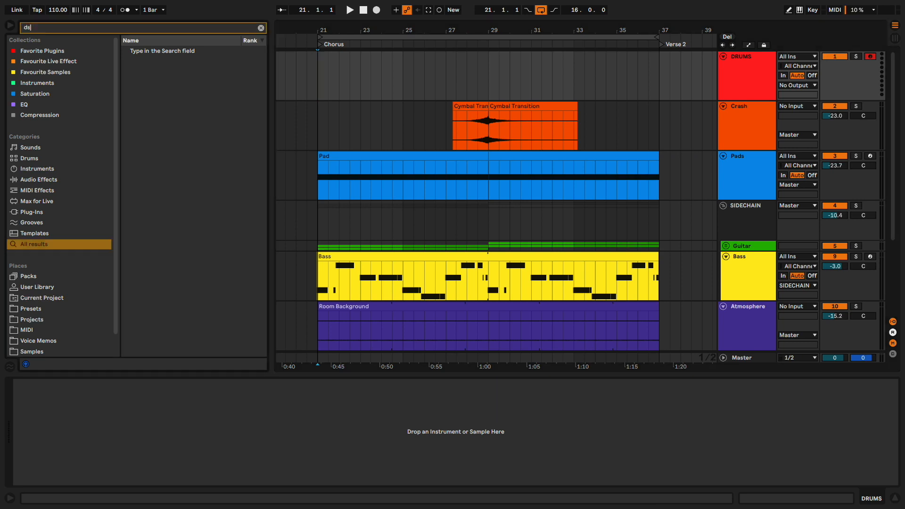
type("ds drum")
double_click(170, 52)
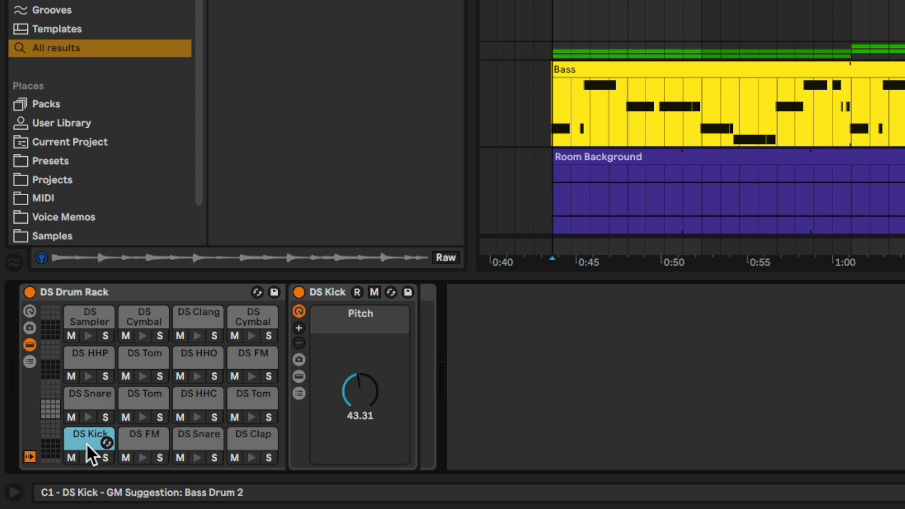
Show the DS Drum Rack's pad devices and audition the DS Kick, DS FM, DS Snare and DS Clap pads.
left_click(298, 376)
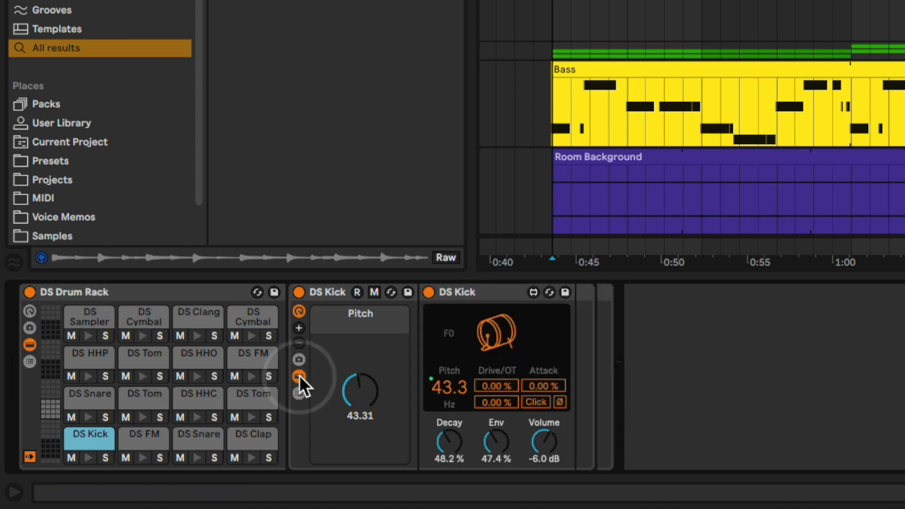
key("a")
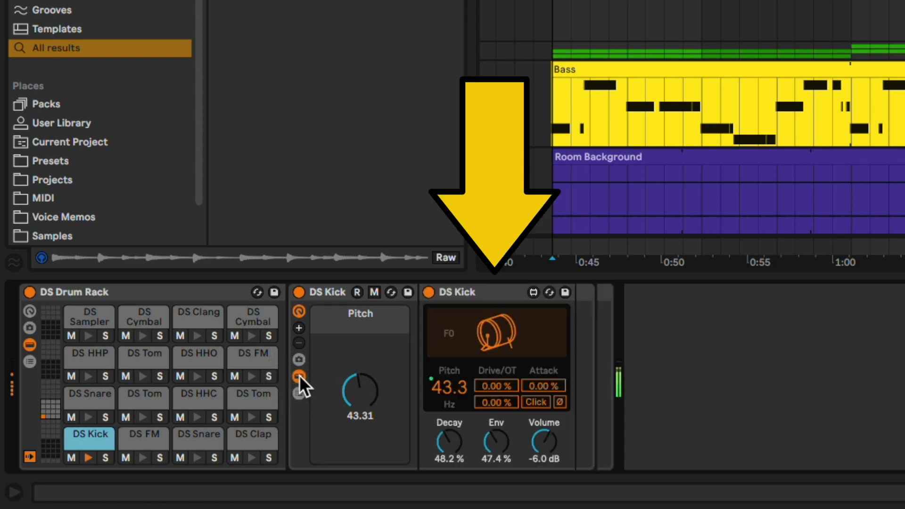
key("w")
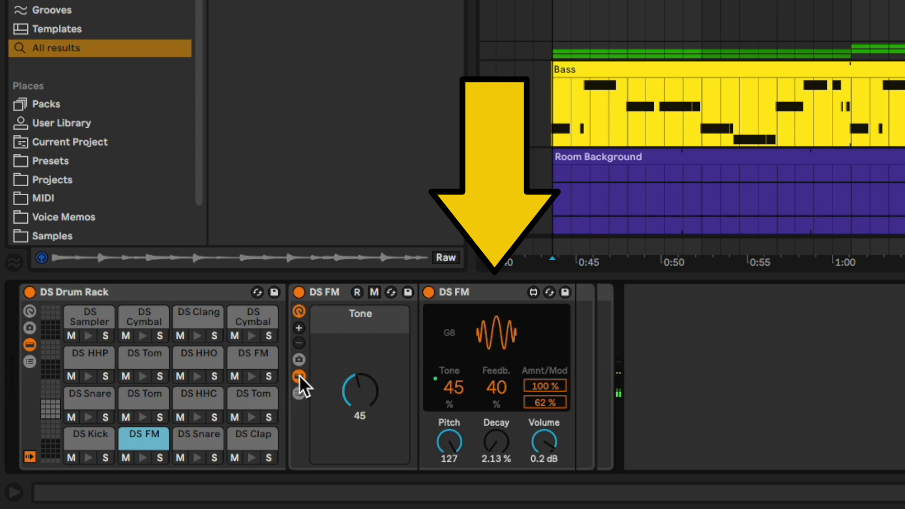
key("s")
key("e")
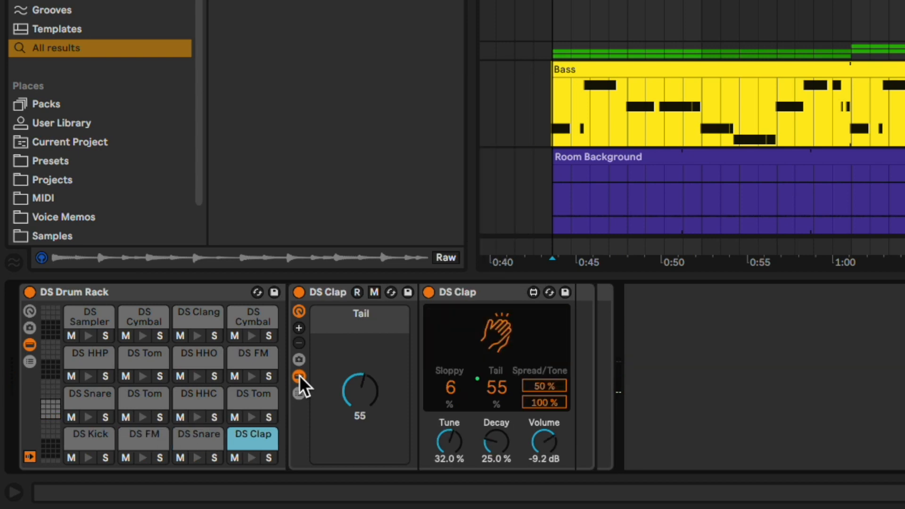
Examine the synth devices on the DS Sampler, DS FM and DS Kick pads.
left_click(89, 315)
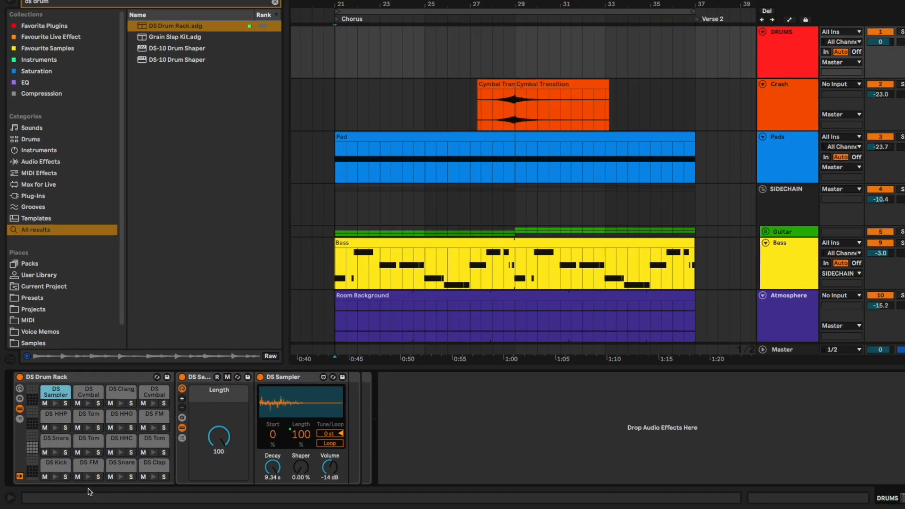
left_click(141, 436)
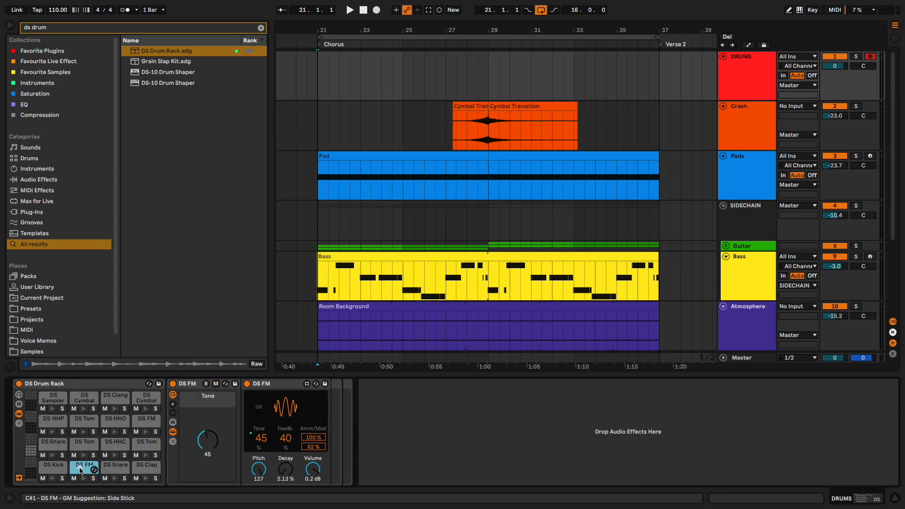
left_click(55, 467)
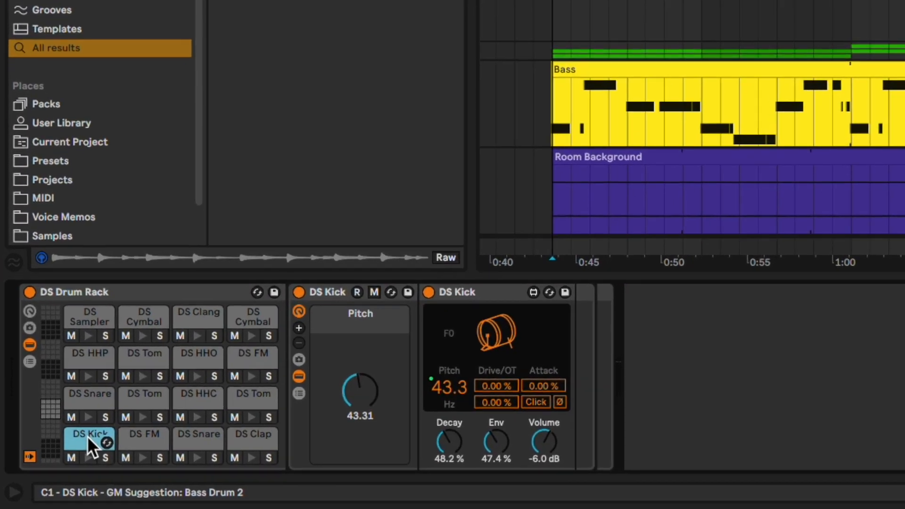
left_click(564, 293)
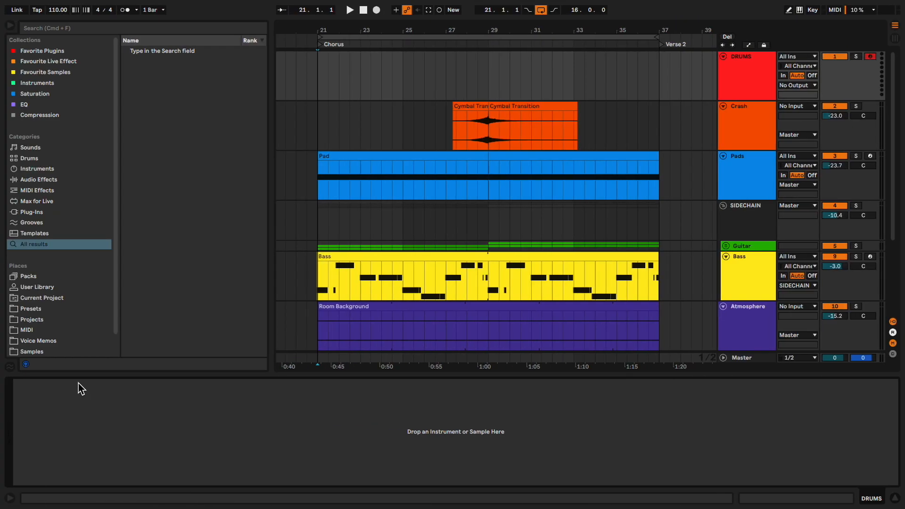
Search the browser for "ds hh" and load the first result onto the DRUMS track.
key("super+f")
type("ds hh")
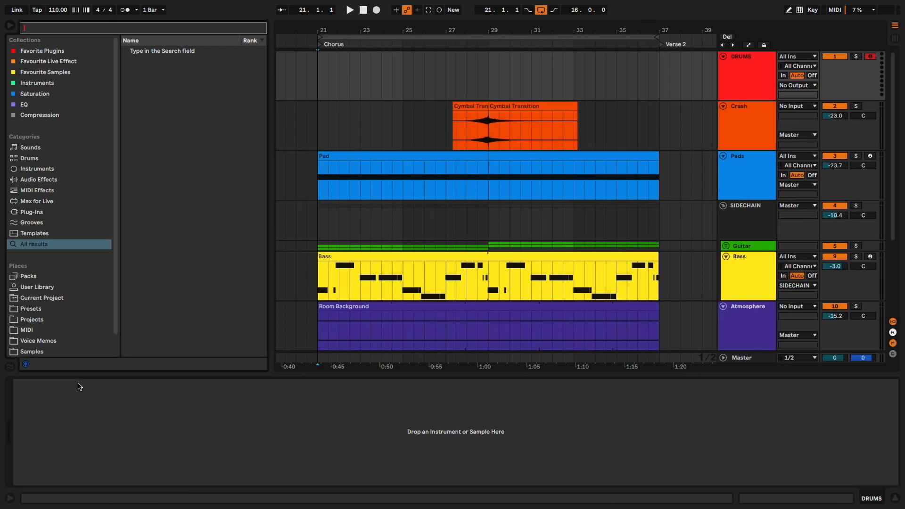
key("Down")
key("Return")
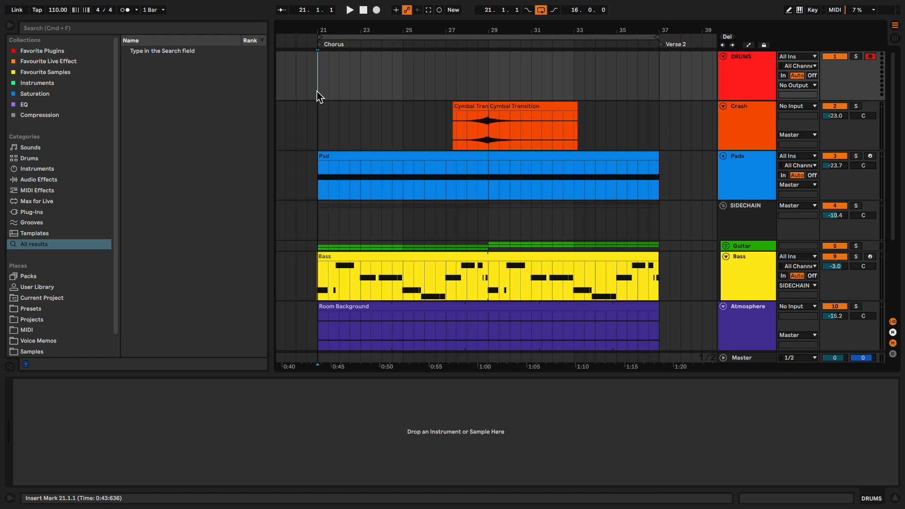
Play the chorus loop and load an empty Drum Rack from the browser onto the DRUMS track.
key("space")
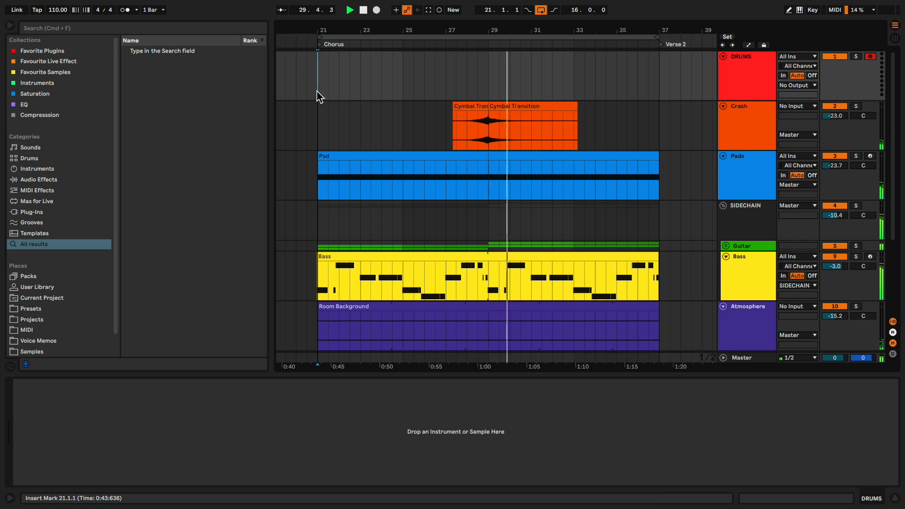
key("super+f")
type("drum rack")
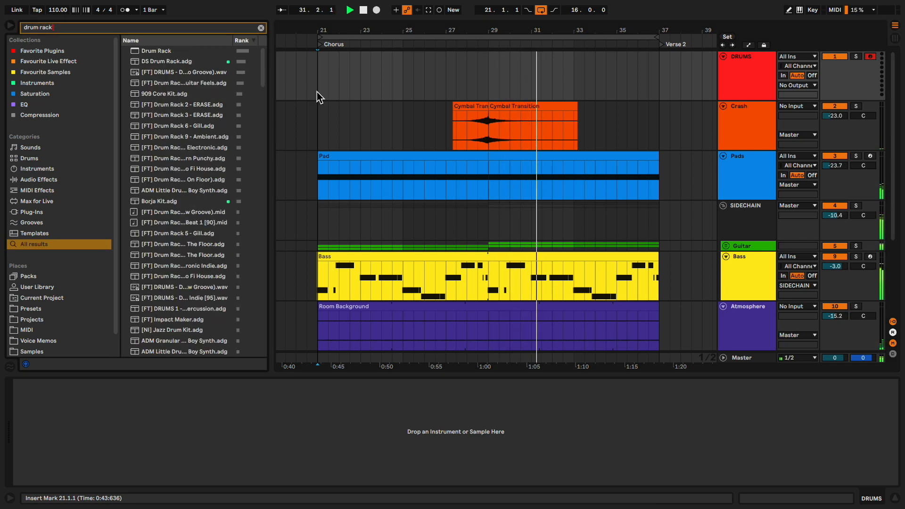
key("Down")
key("Return")
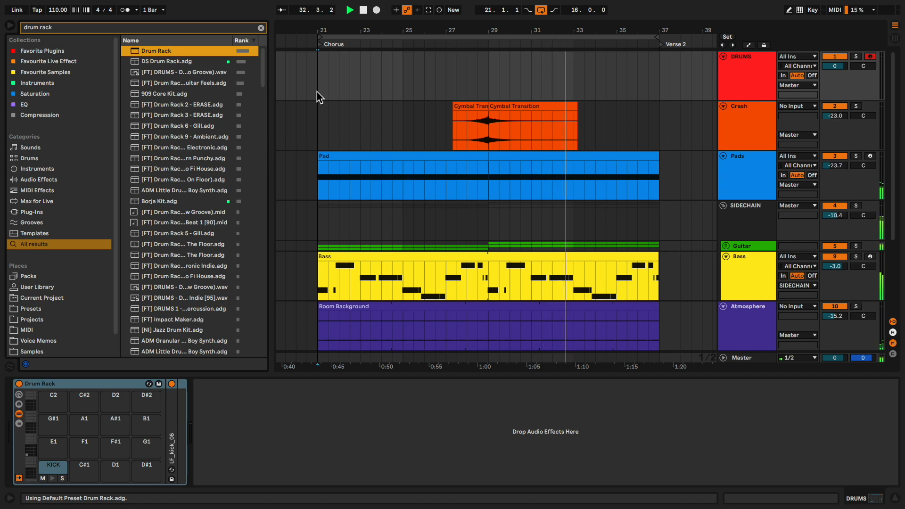
Search the browser for "ds kick" and place the DS Kick device on the Drum Rack's KICK pad.
key("super+f")
type("ds kick")
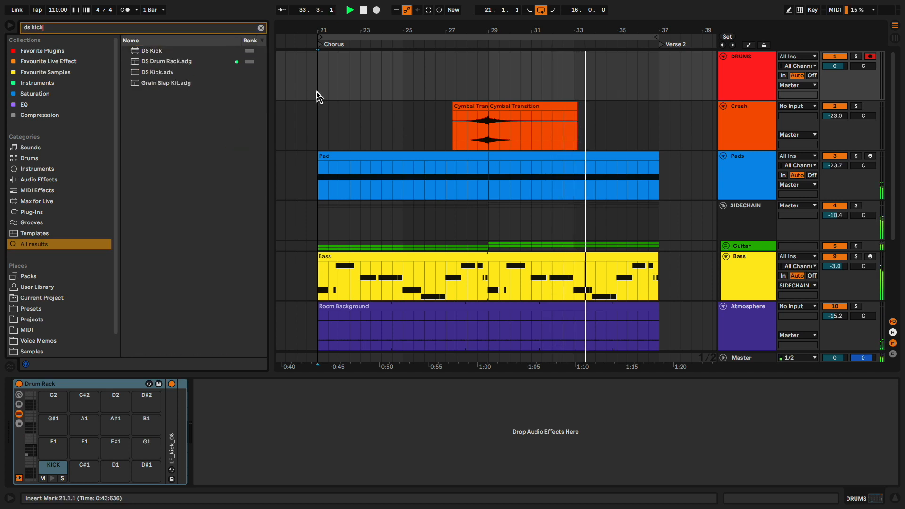
left_click(143, 52)
left_click_drag(143, 53, 52, 473)
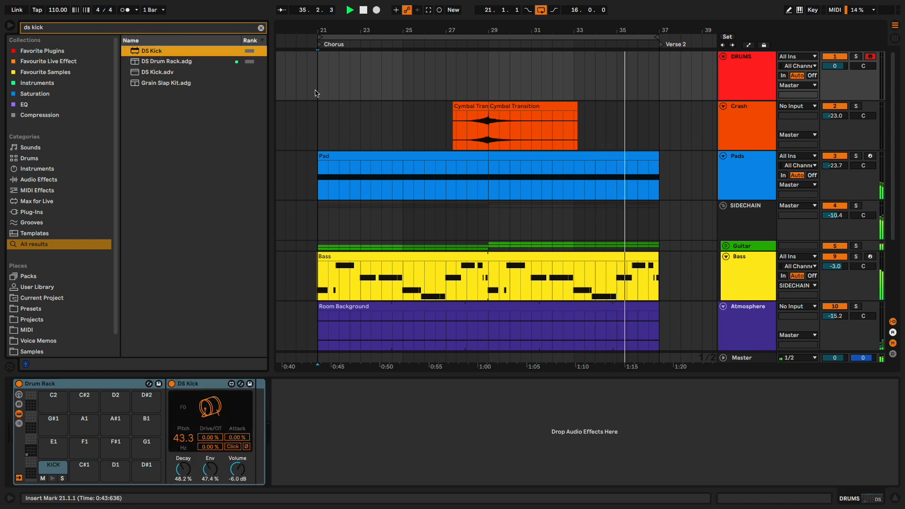
Create a two-bar MIDI clip at bar 21 on the DRUMS track and extend it to bar 37.
left_click_drag(317, 89, 360, 91)
key("ctrl+shift+m")
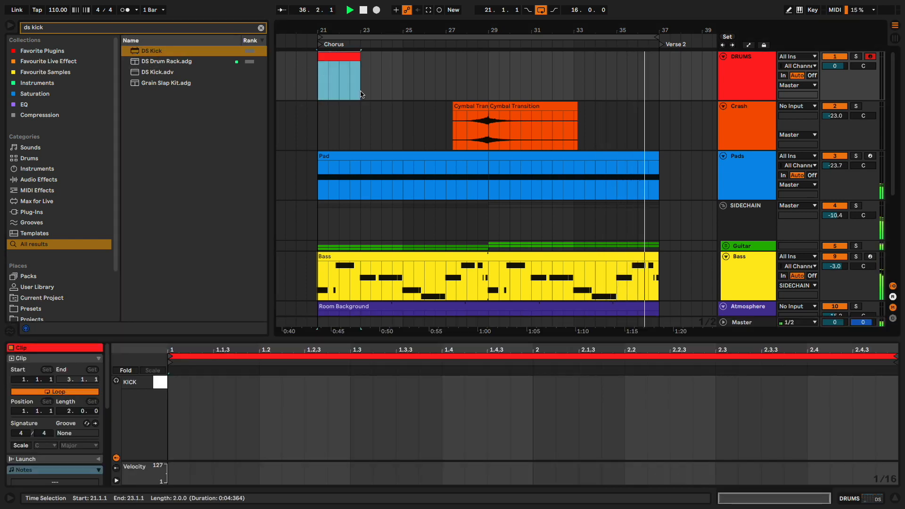
left_click_drag(356, 58, 659, 56)
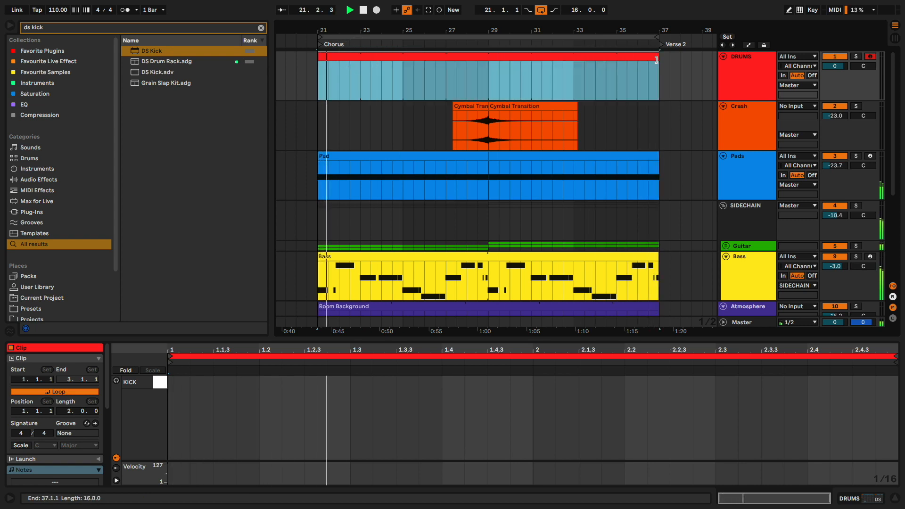
Add KICK notes at 1.1, 1.4, 1.4.3, 2.2 and 2.3.3, and lower the 1.4 note's velocity to 65.
double_click(178, 382)
double_click(450, 382)
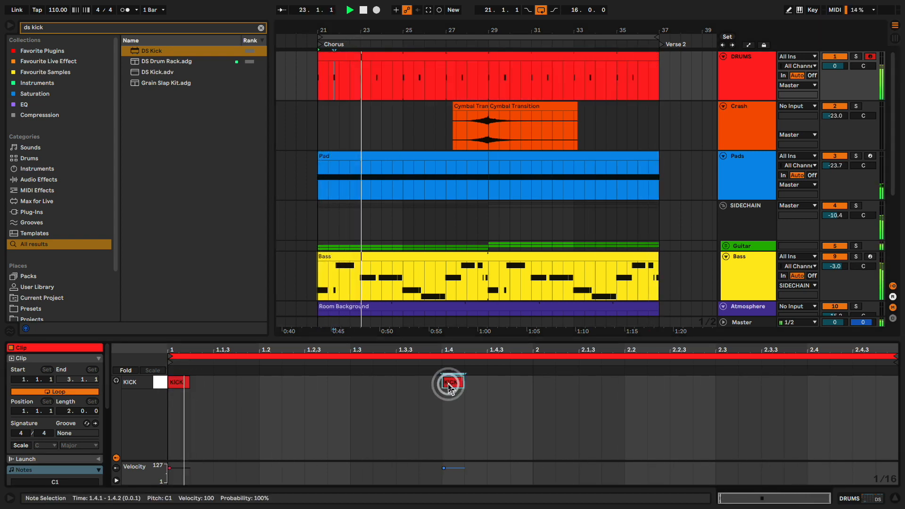
double_click(498, 382)
double_click(635, 381)
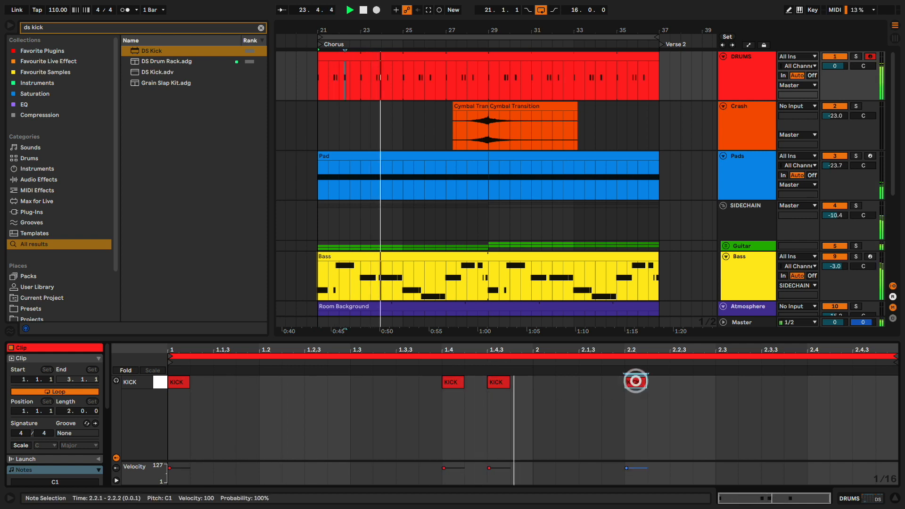
double_click(772, 382)
left_click_drag(454, 468, 457, 477)
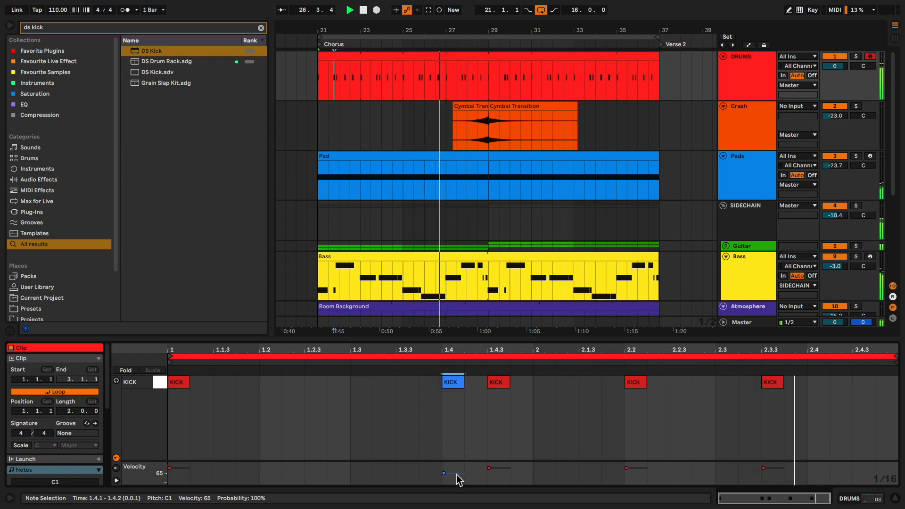
With the Info View shown, set the DS Kick's pitch to 54.6 Hz and turn on its Click and Ø options.
key("shift+Tab")
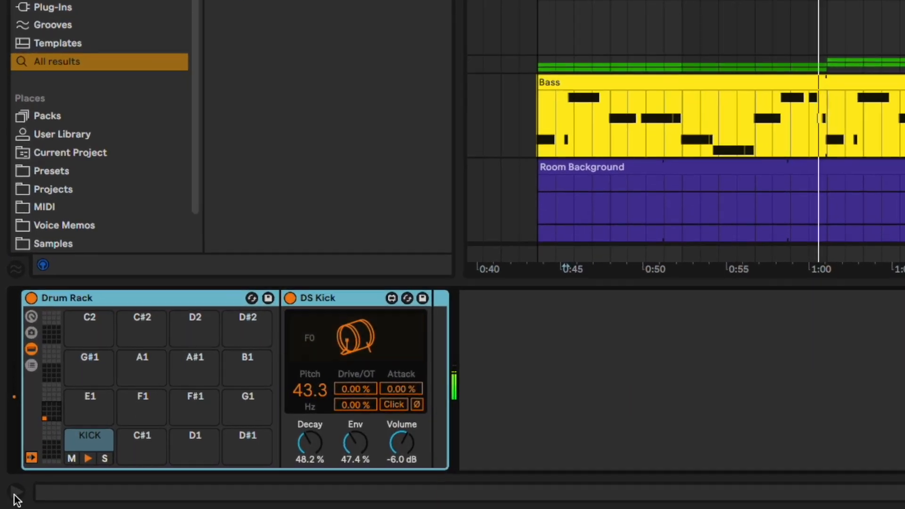
left_click(9, 498)
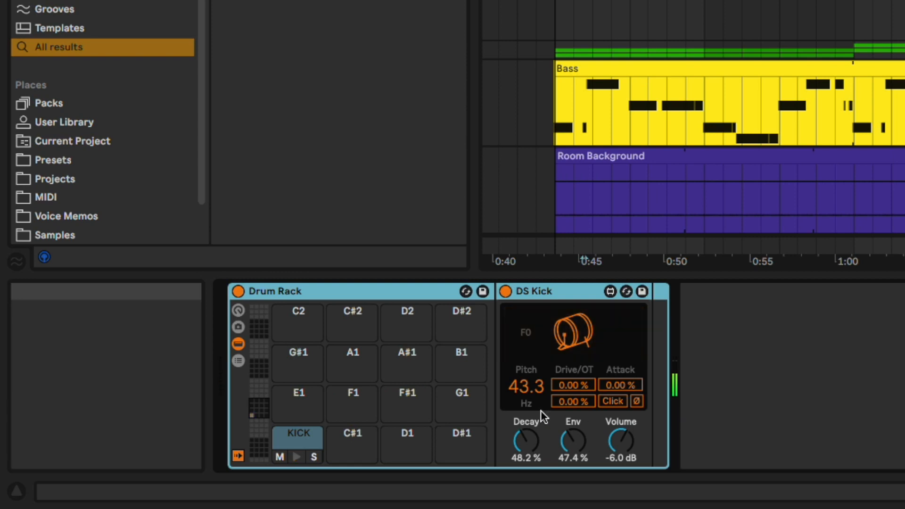
left_click_drag(522, 387, 522, 364)
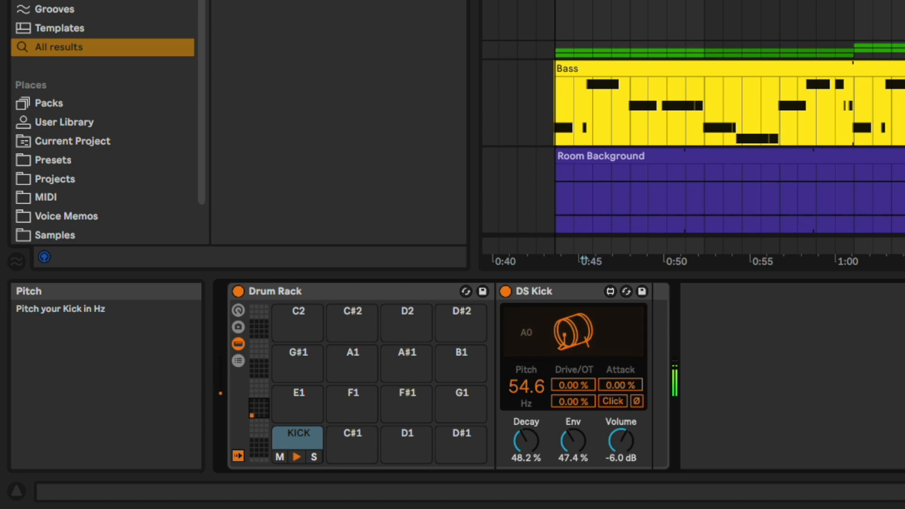
left_click(615, 403)
left_click(638, 401)
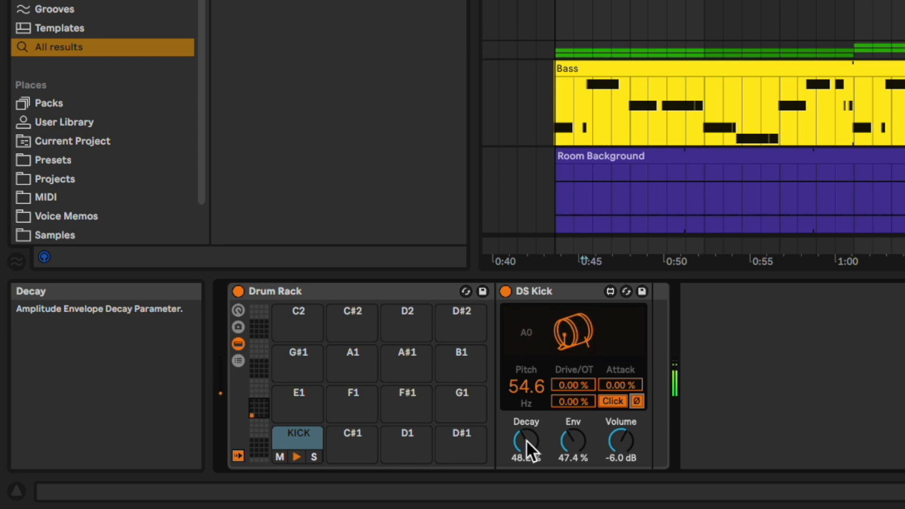
Set the DS Kick's Decay to 29.0 %, Env to 39.7 % and Volume to -8.0 dB.
mouse_move(526, 440)
left_mouse_down()
mouse_move(525, 466)
mouse_move(523, 438)
left_mouse_up()
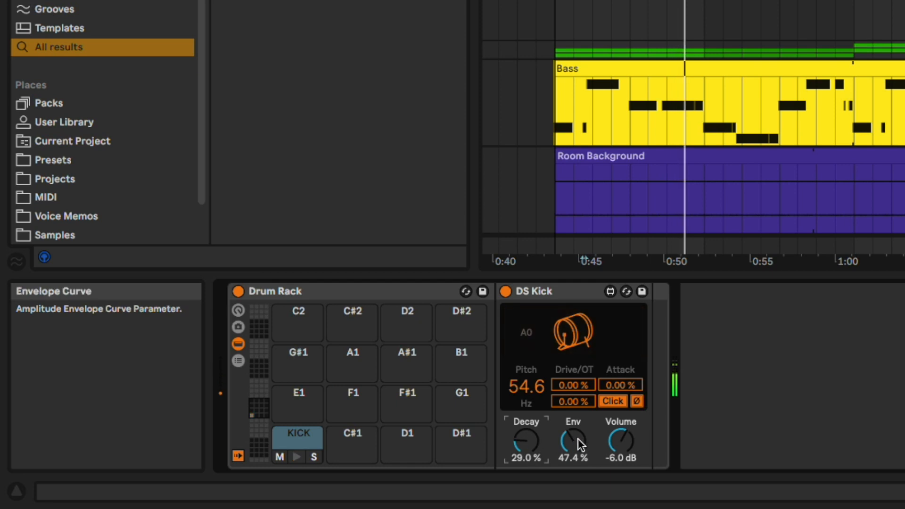
left_click_drag(578, 439, 577, 452)
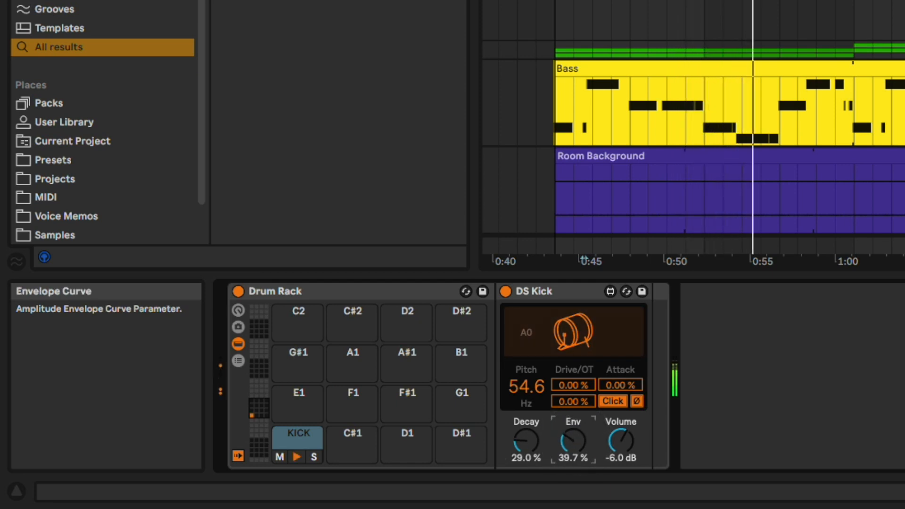
left_click_drag(623, 440, 623, 450)
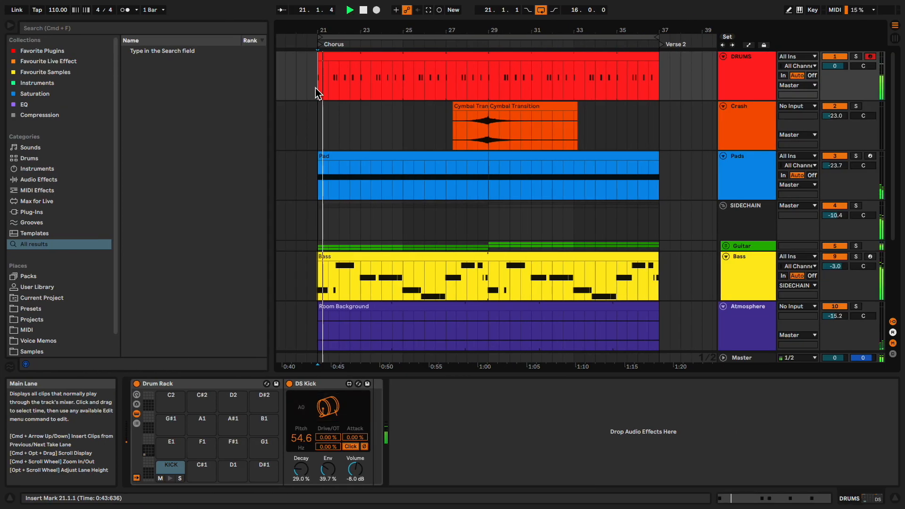
Search the browser for "ds clap" and place the DS Clap device on the Drum Rack's C#1 pad.
key("super+f")
type("ds clap")
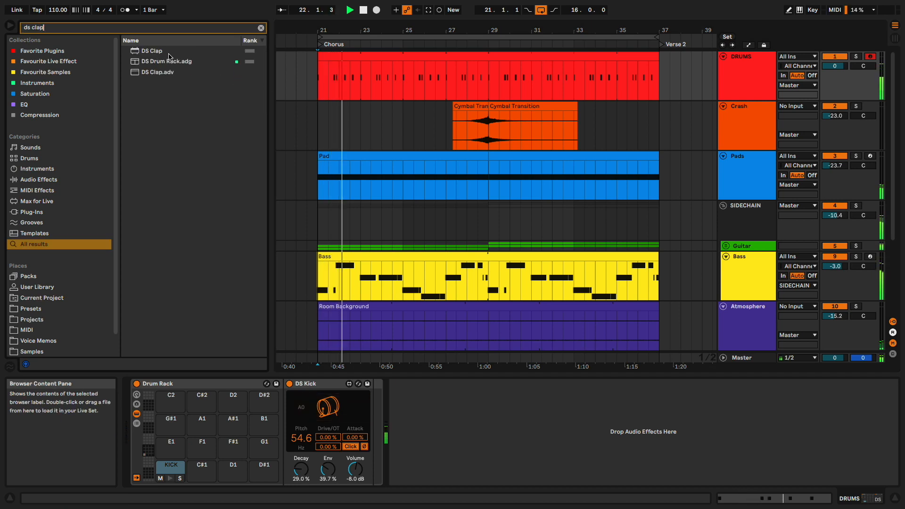
left_click_drag(170, 56, 194, 479)
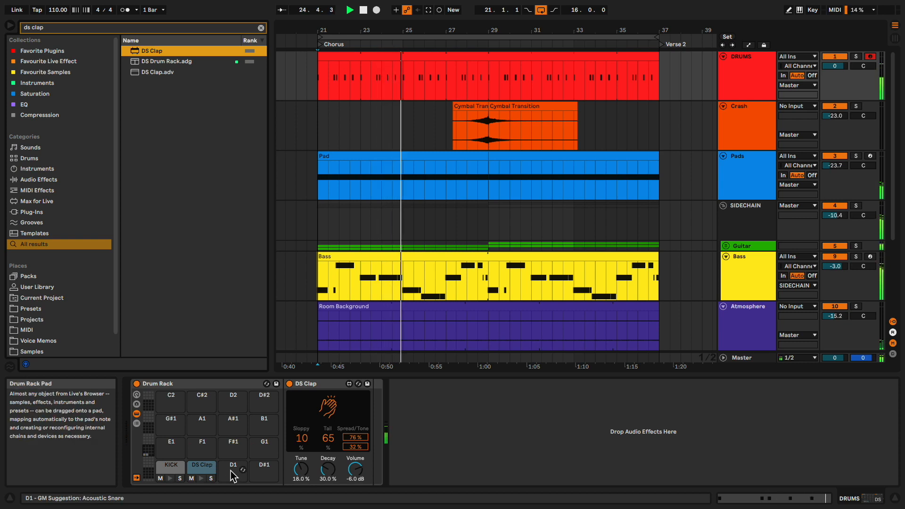
Add DS Clap notes at 1.3 and 2.3 in the DRUMS clip.
double_click(345, 59)
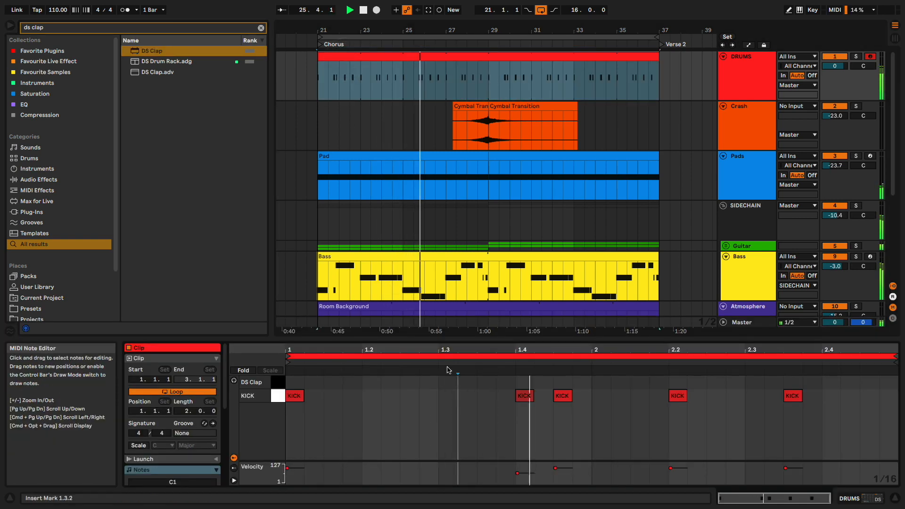
double_click(447, 382)
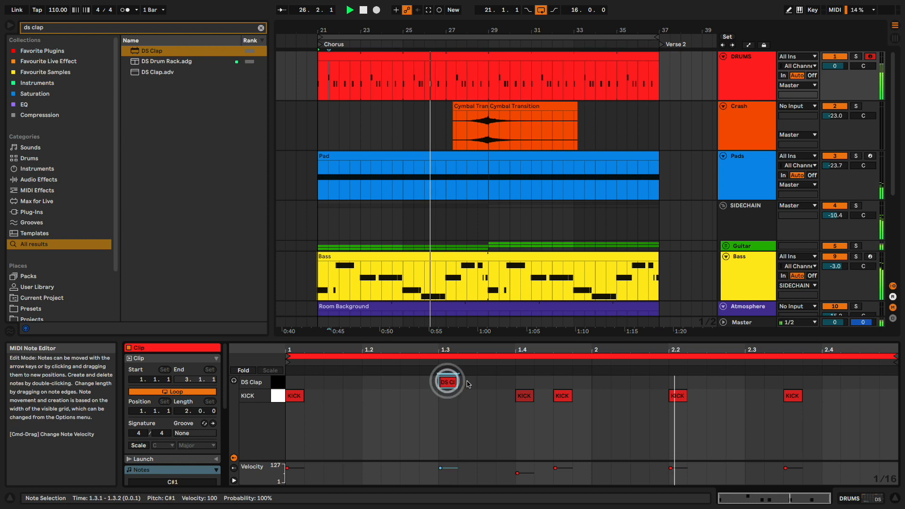
double_click(756, 383)
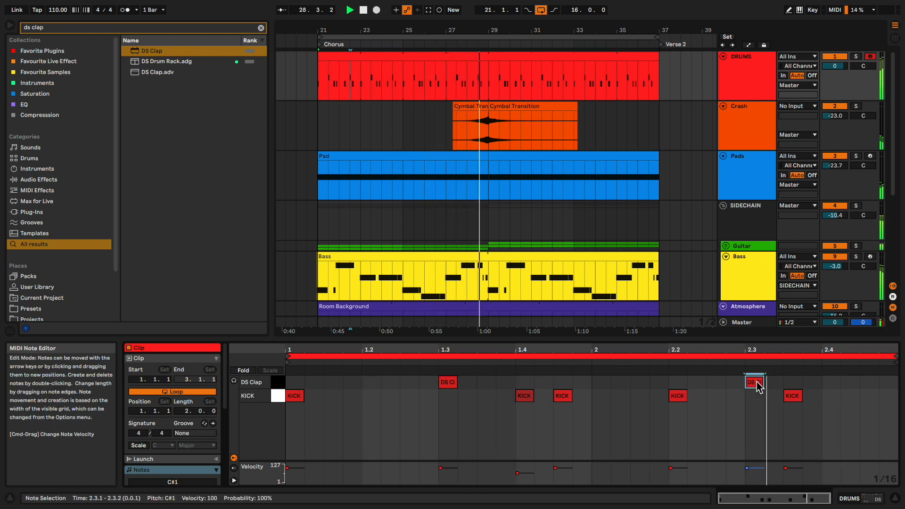
Set the DS Clap's Sloppy to 14 %, Tail to 31 % and Tune to 7.12 %.
key("shift+Tab")
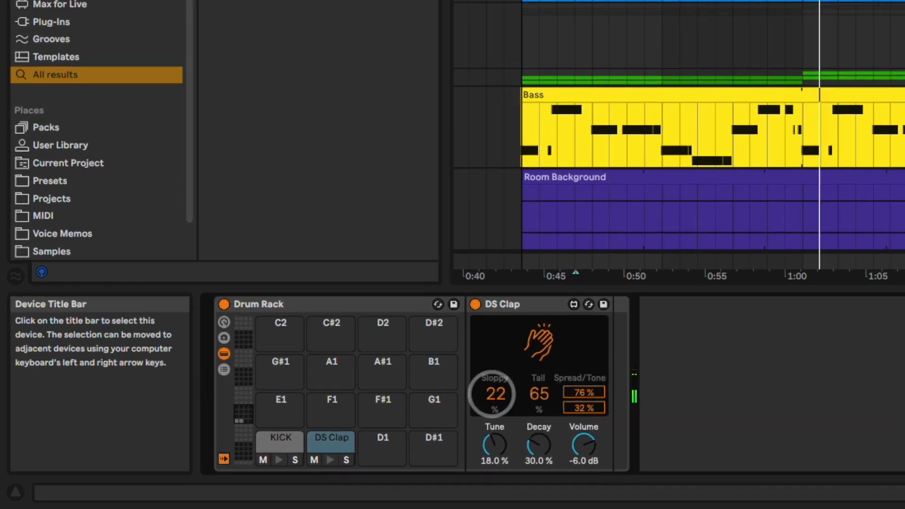
left_click_drag(491, 394, 491, 387)
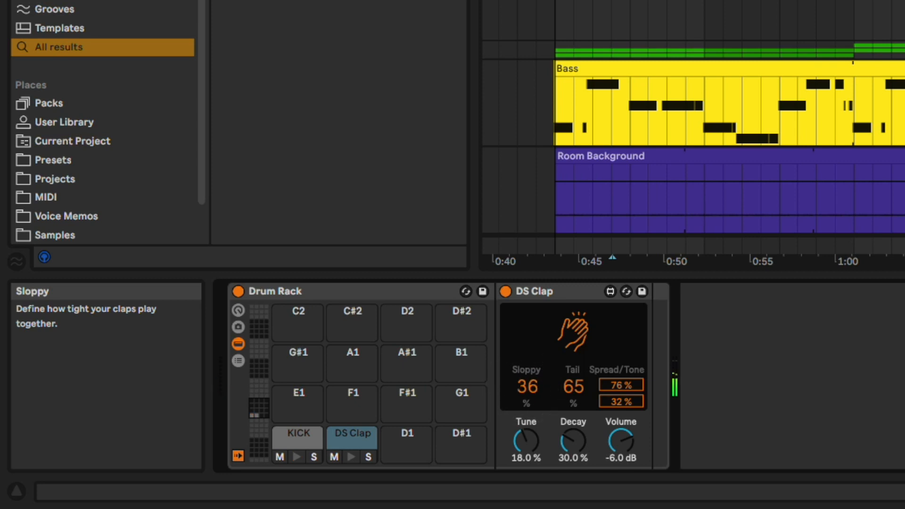
left_click_drag(527, 386, 569, 404)
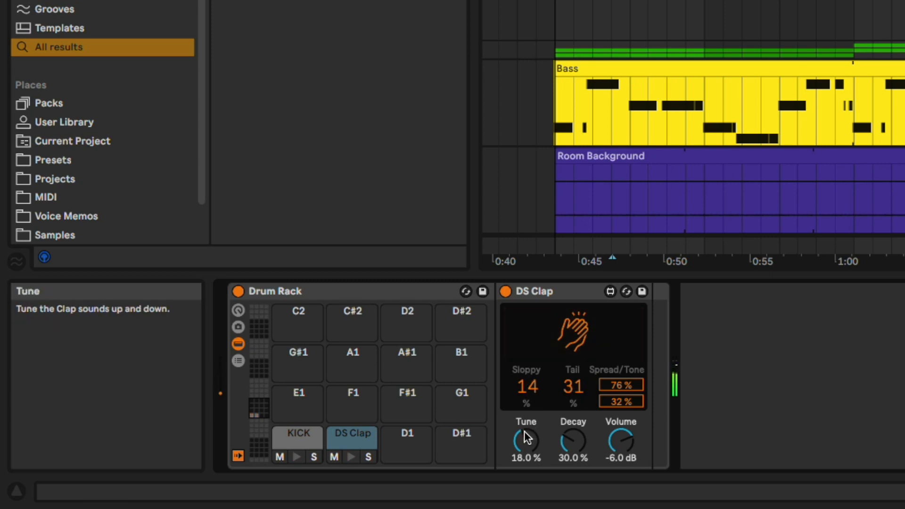
left_click_drag(524, 432, 525, 435)
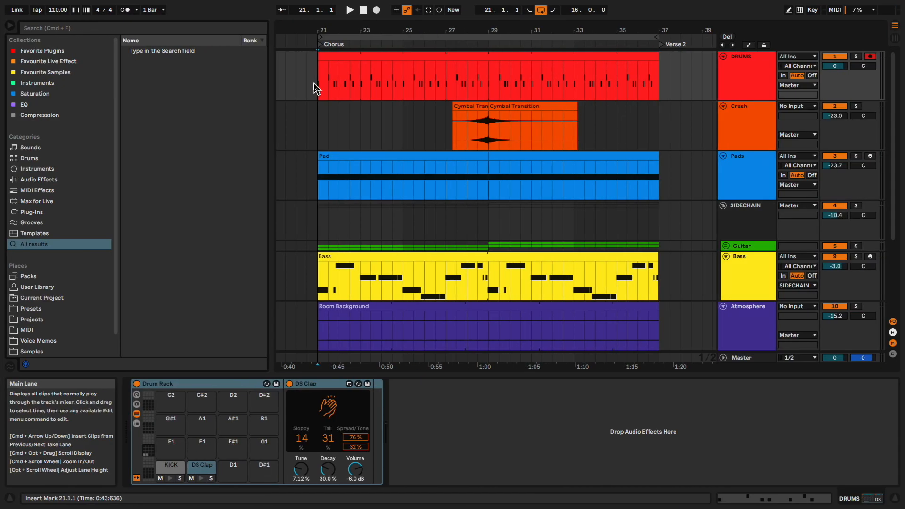
Search the browser for "ds hh" and place the DS HH device on the Drum Rack's D1 pad.
key("super+f")
type("ds hh")
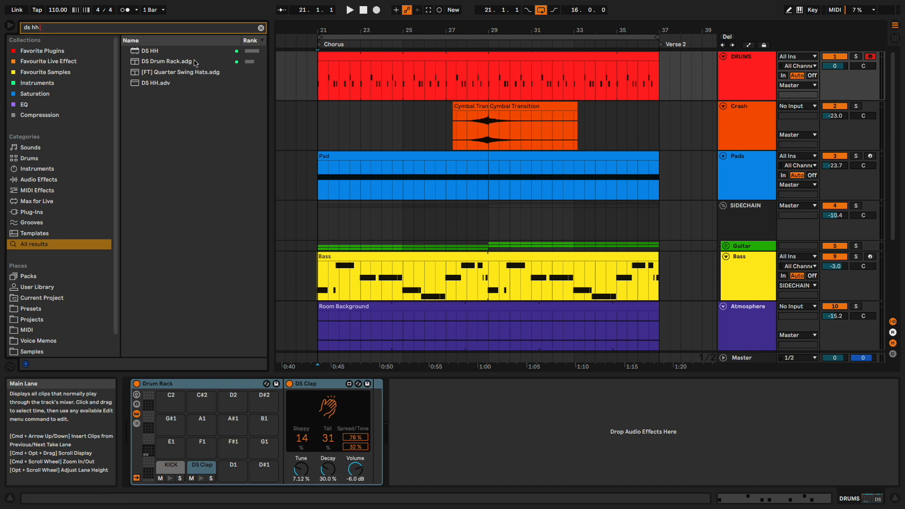
left_click(163, 52)
left_click_drag(174, 55, 235, 380)
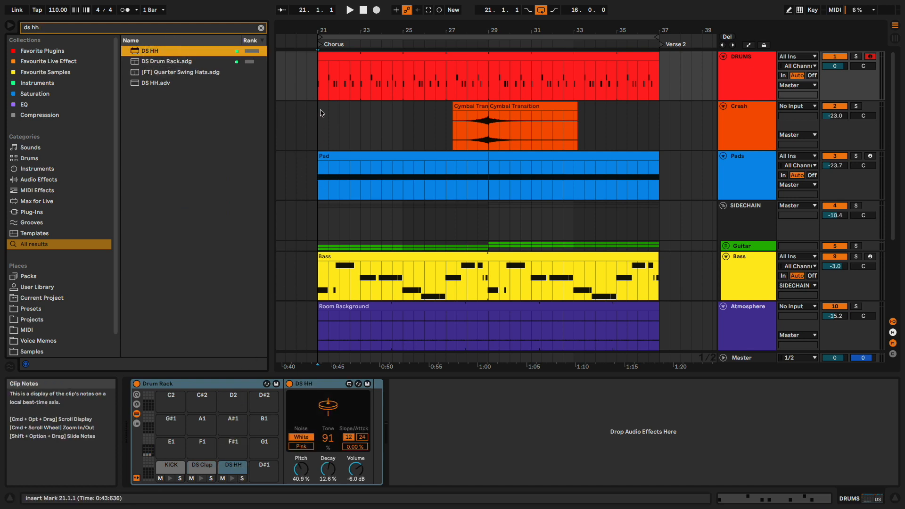
Open the DRUMS clip and add DS HH notes at 1.1.3, 1.2.1, 1.2.3, 1.3.3, 2.1.3, 2.2.3 and 2.4.3.
double_click(336, 58)
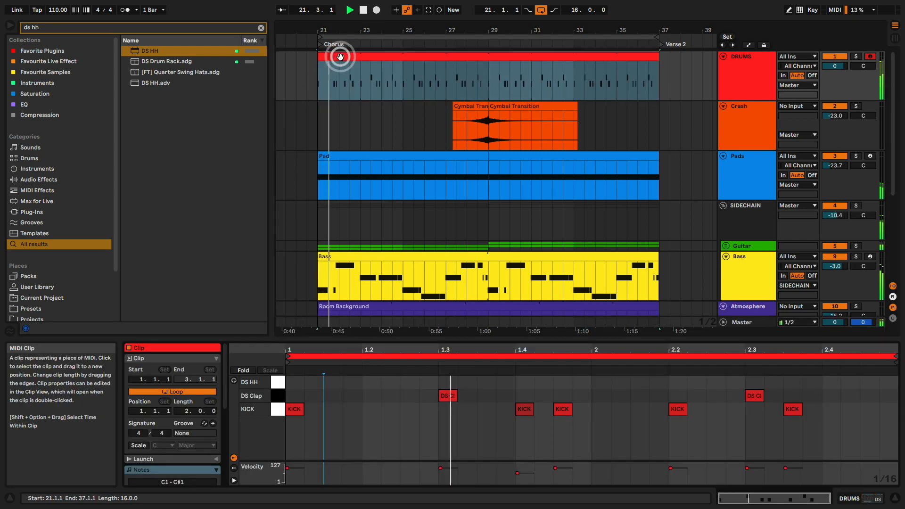
double_click(332, 383)
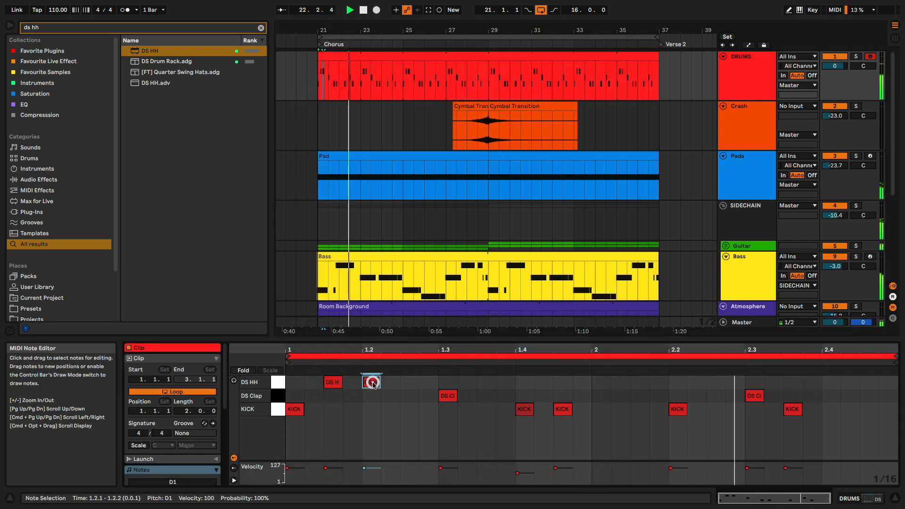
double_click(411, 382)
double_click(486, 382)
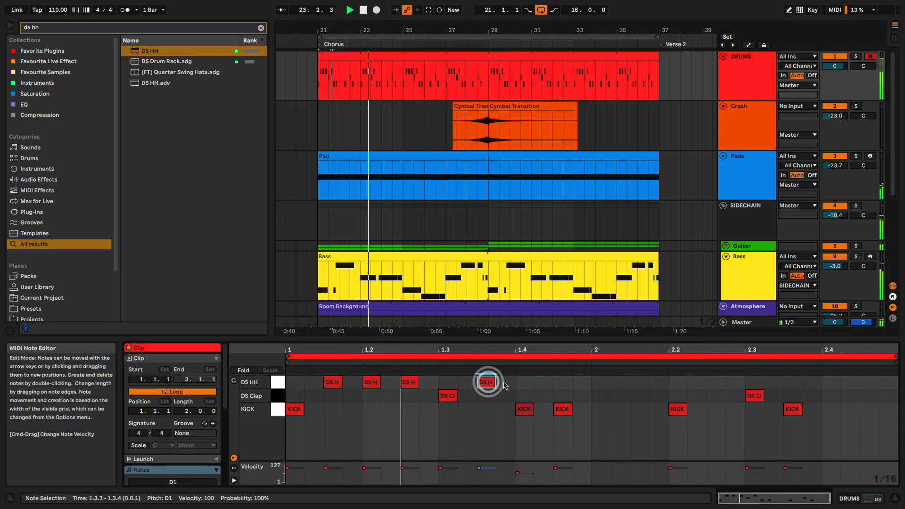
double_click(640, 383)
double_click(716, 383)
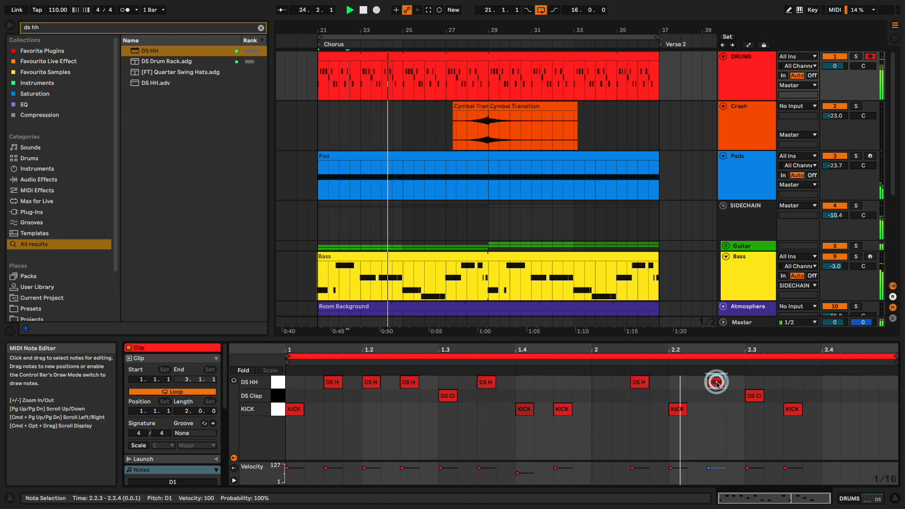
double_click(868, 382)
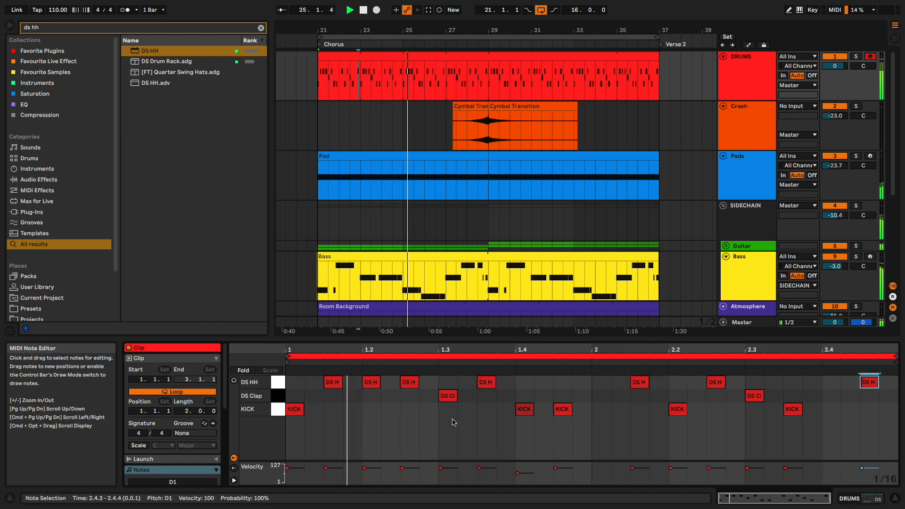
Add DS HH notes at 1.2.4 and 2.2.4, and lower the hi-hat velocities to 79 at 1.2.3 and 64 at 2.2.3.
double_click(426, 382)
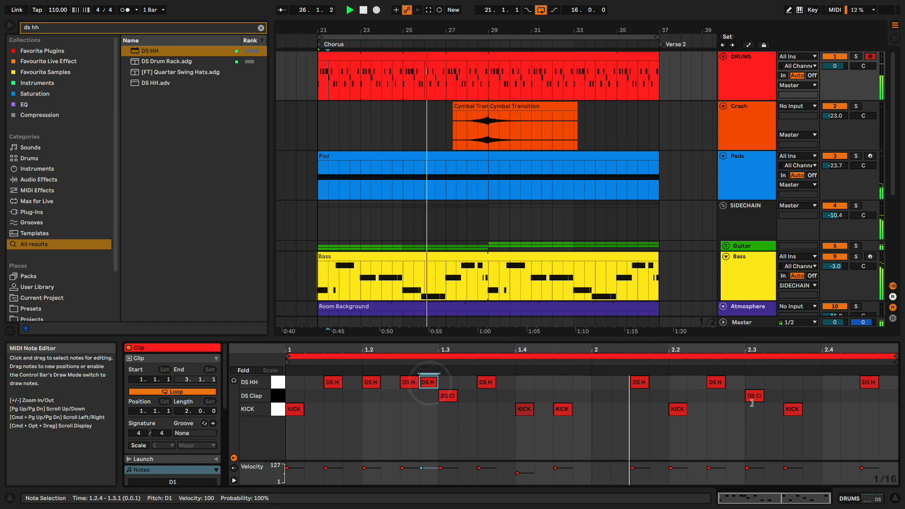
double_click(736, 383)
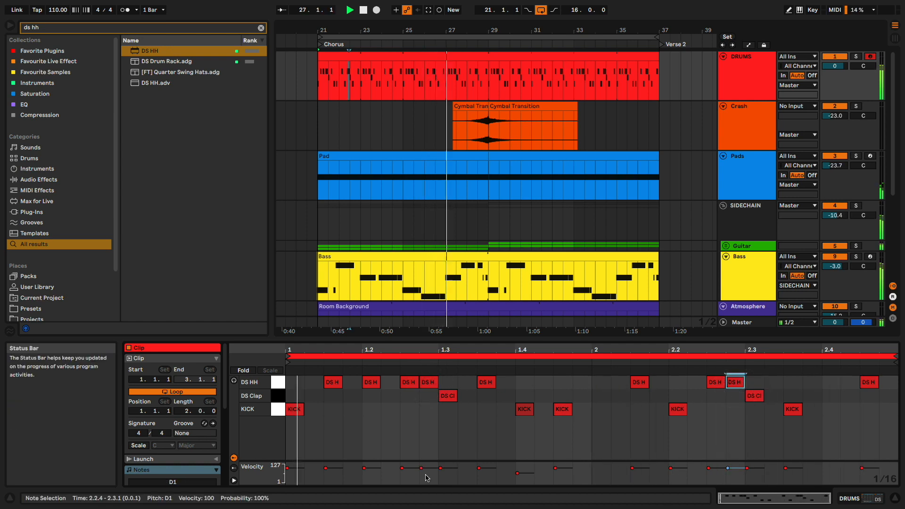
left_click(402, 468)
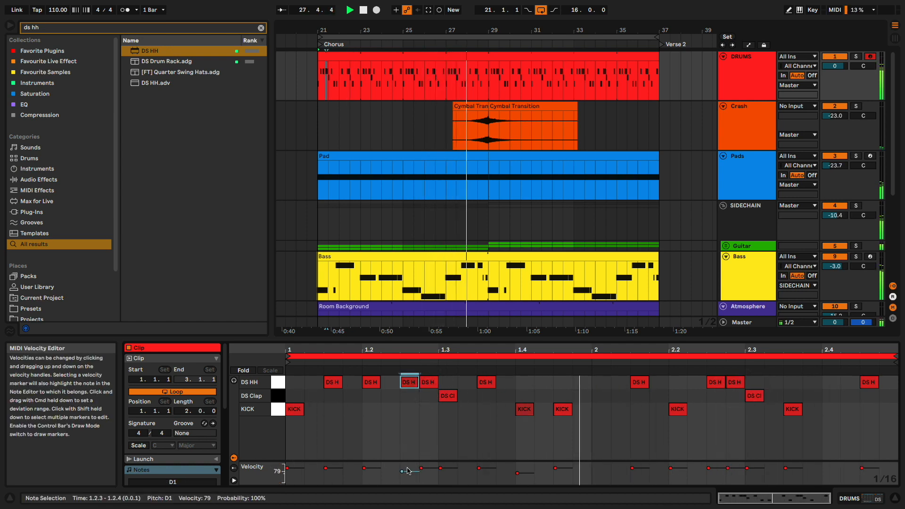
left_click(712, 468)
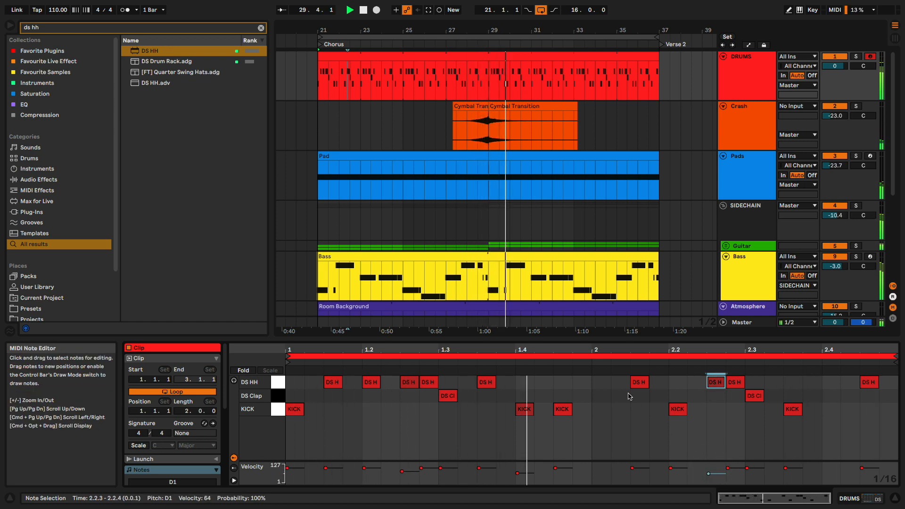
Set the DS HH's Tone to 65 %, Pitch to 26.0 % and Decay to 6.61 %.
key("shift+Tab")
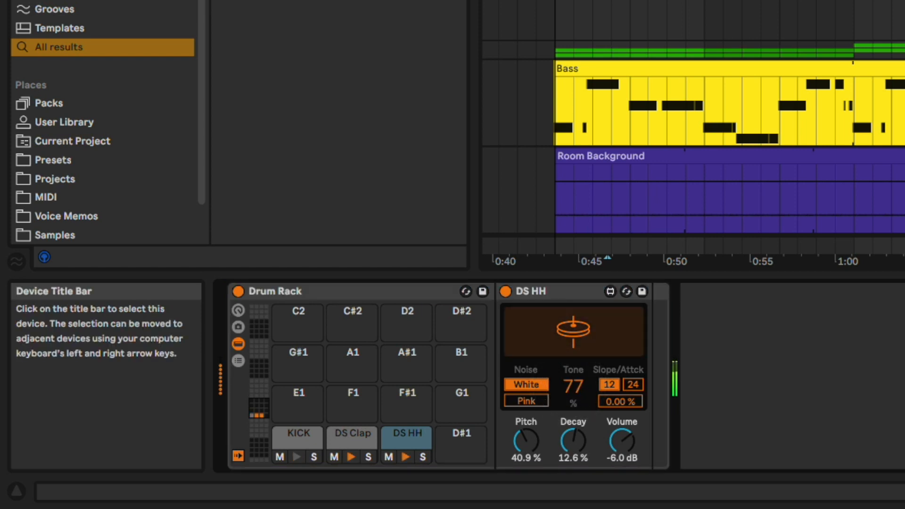
left_click_drag(573, 386, 573, 396)
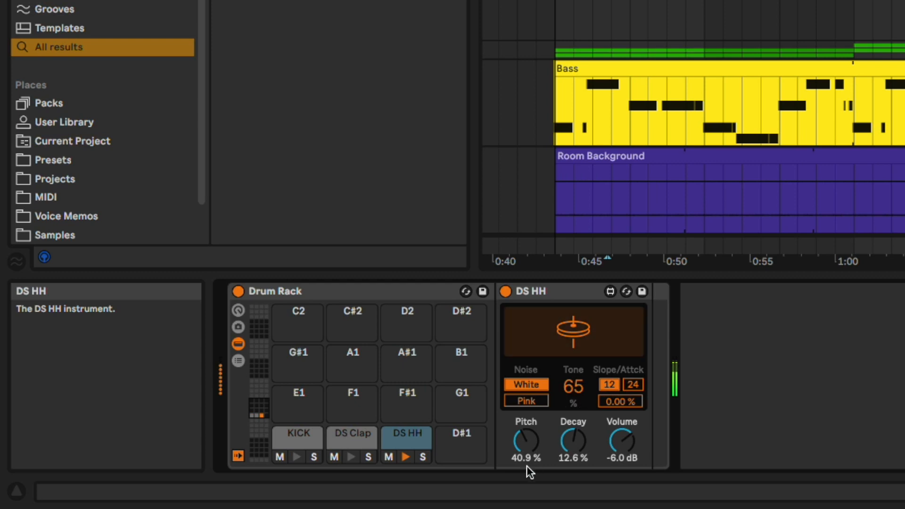
left_click_drag(524, 437, 578, 448)
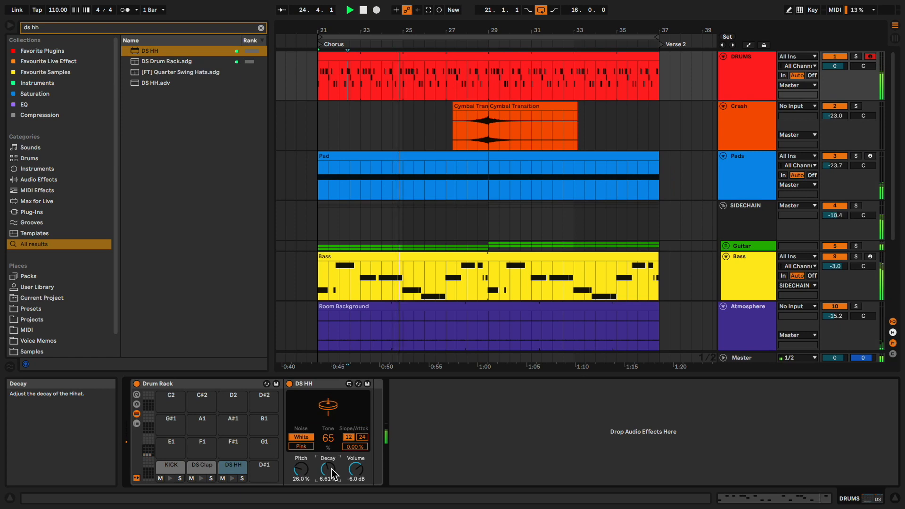
Search the browser for "lfo" and add the LFO device after the Drum Rack on the DRUMS track.
key("super+f")
type("lfo")
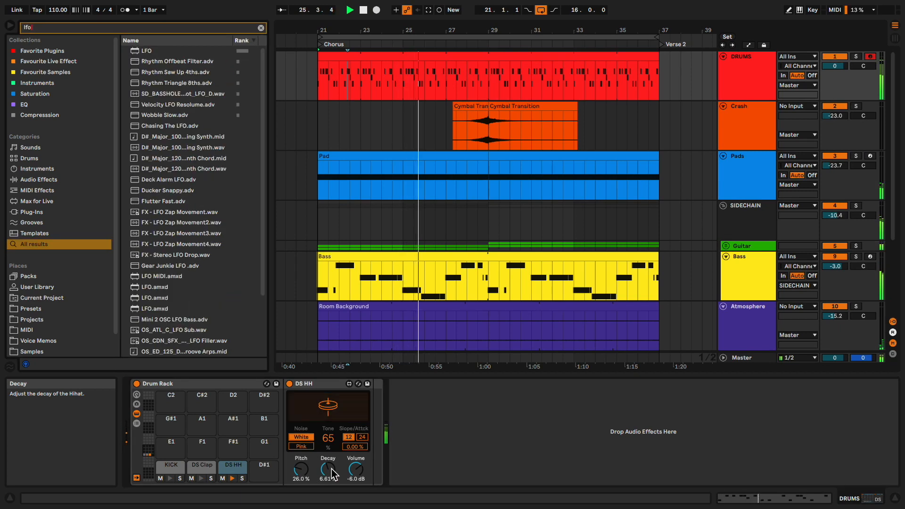
key("Down")
key("Return")
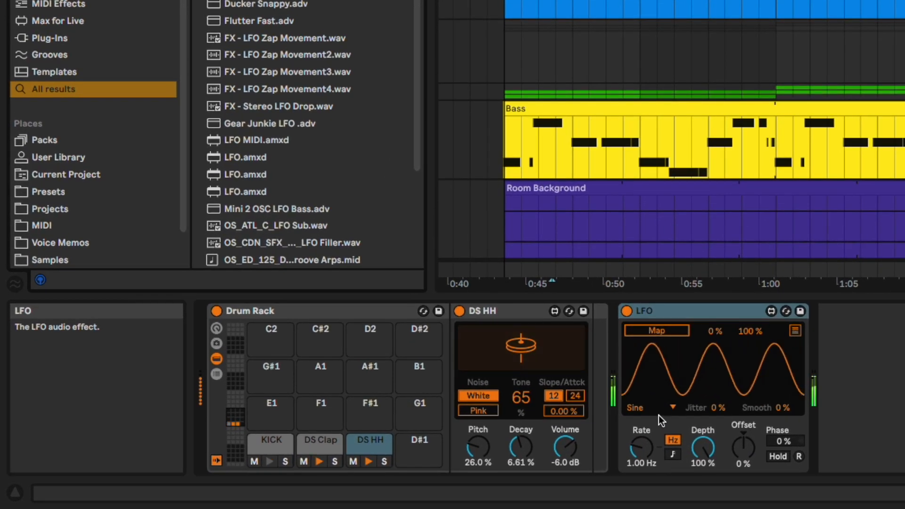
Map the LFO to the DS HH's Pitch and set the LFO Rate to 0.21 Hz.
left_click(662, 331)
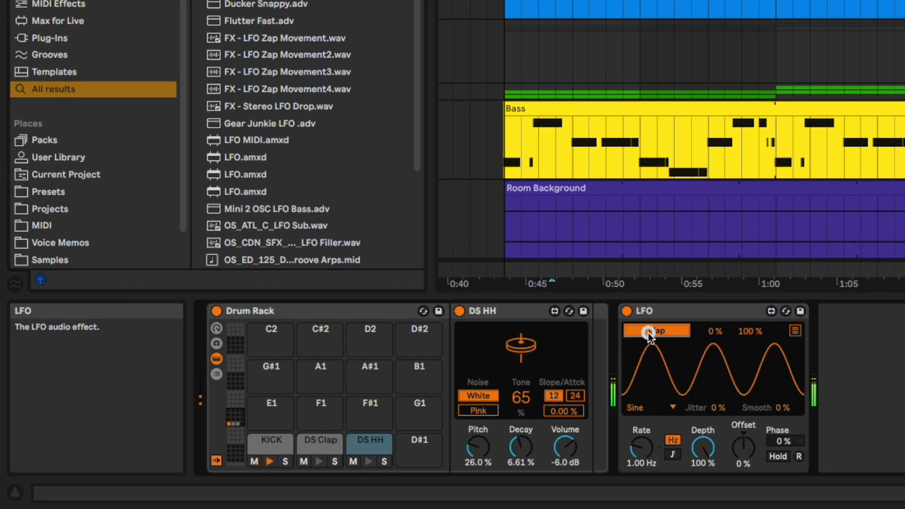
left_click(478, 445)
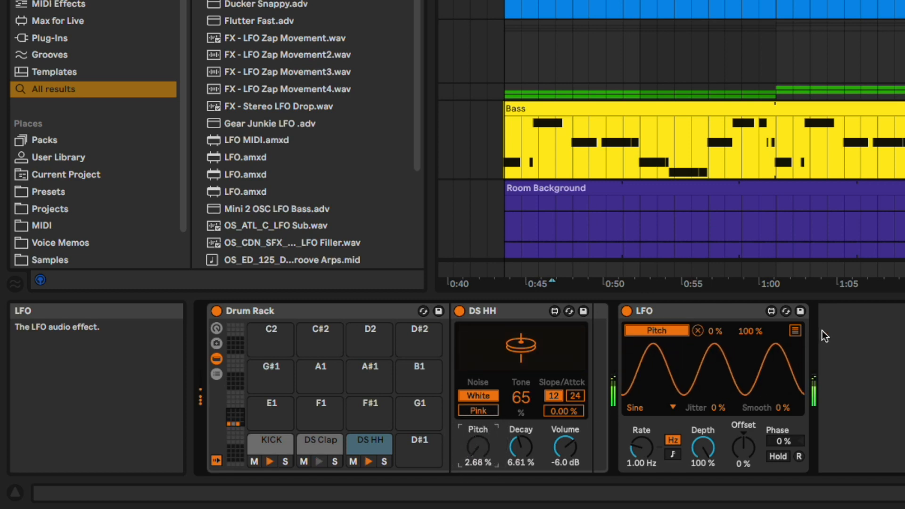
left_click_drag(637, 446, 637, 471)
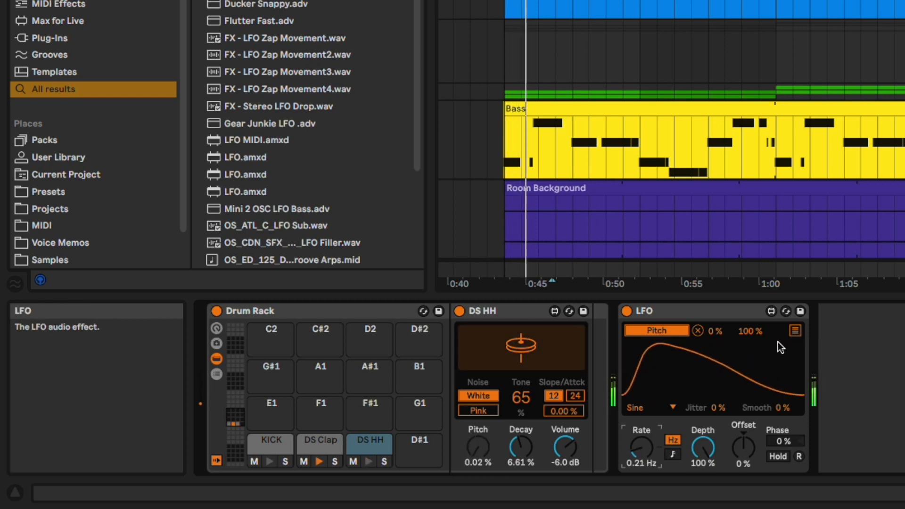
Limit the LFO's Pitch mapping to a minimum of 4 % and a maximum of 17 %.
left_click(796, 331)
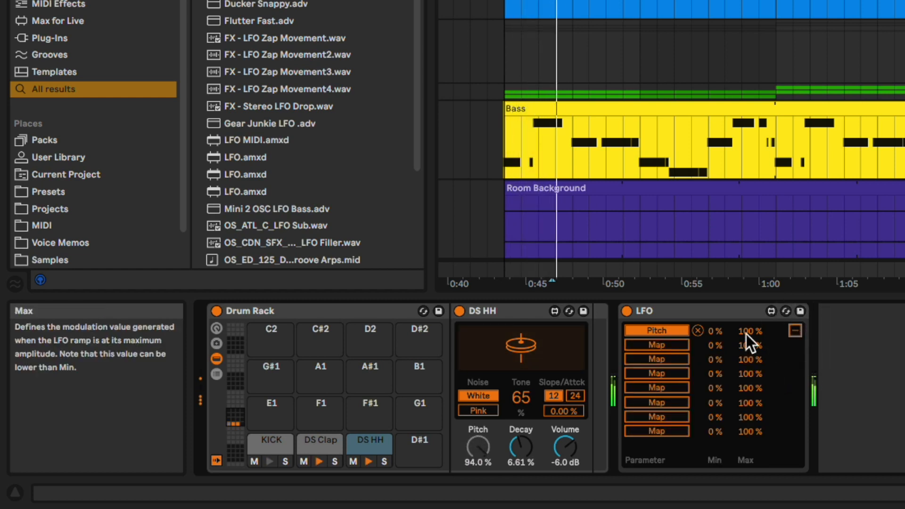
left_click_drag(750, 331, 750, 370)
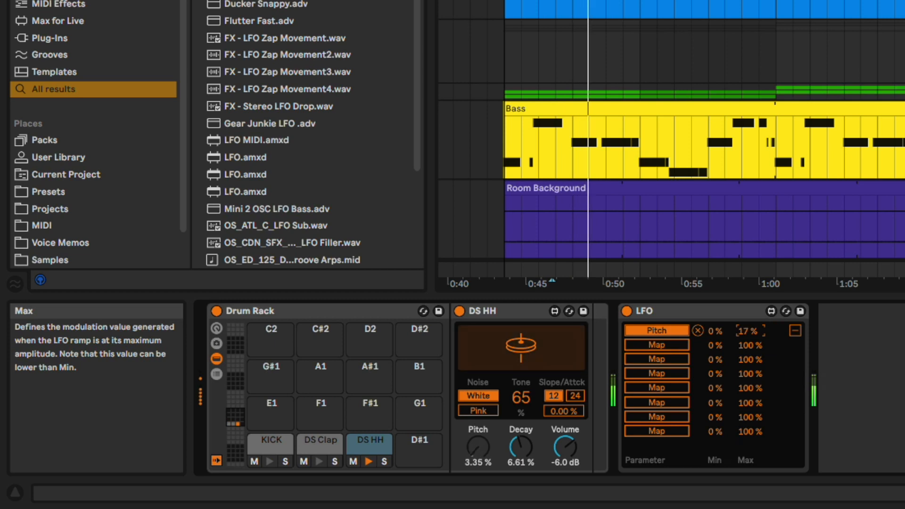
left_click_drag(715, 332, 714, 330)
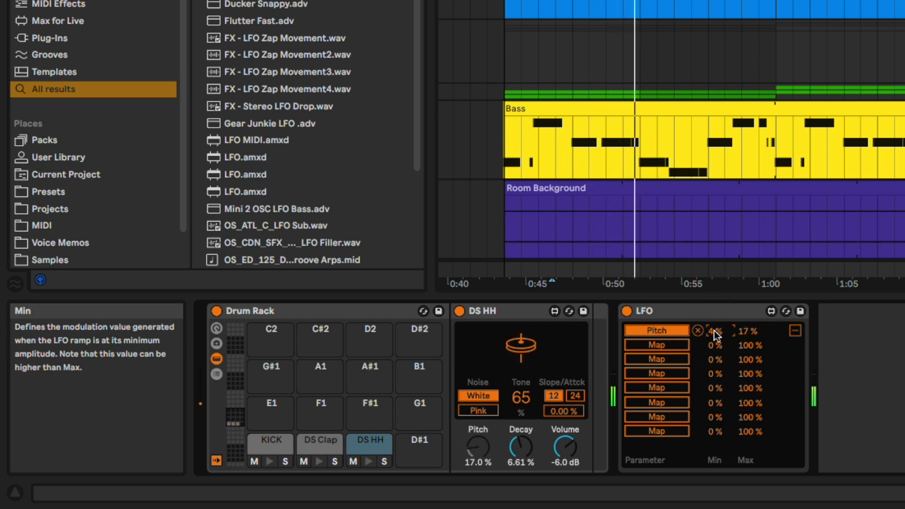
left_click(796, 333)
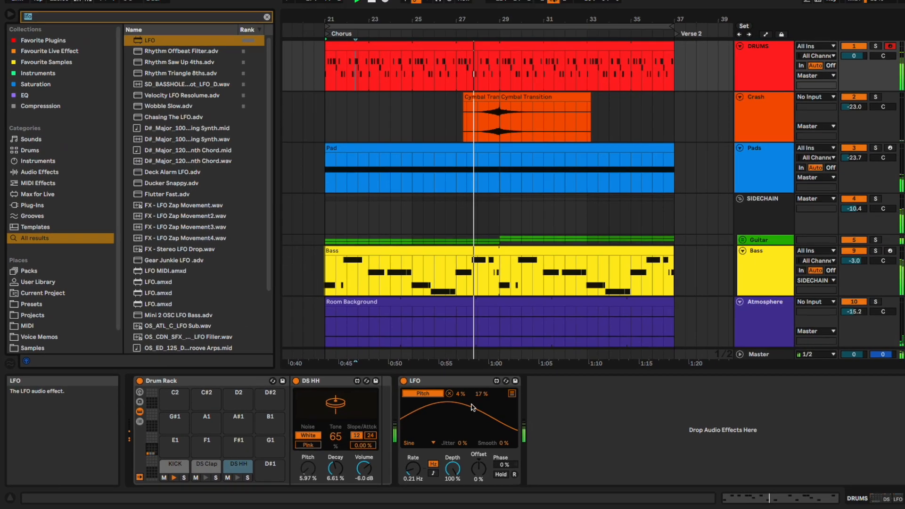
Search the browser for "pan", add Auto Pan after the LFO and try out its Amount, ending at 0.00 %.
key("super+f")
type("pan")
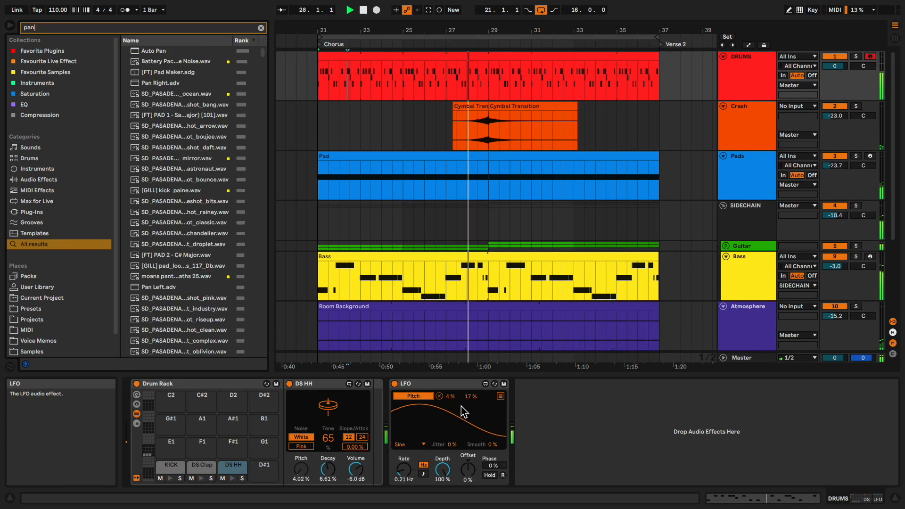
double_click(153, 51)
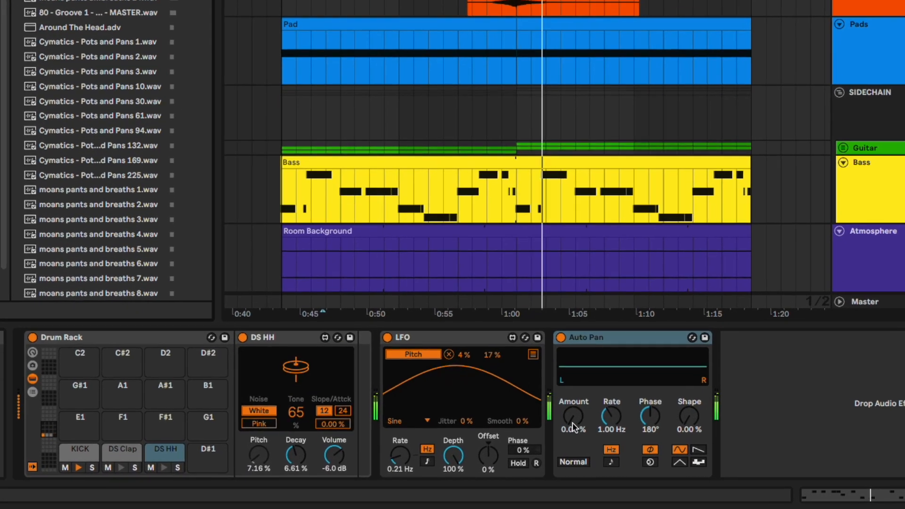
left_click_drag(529, 441, 529, 437)
mouse_move(573, 415)
left_mouse_down()
mouse_move(573, 405)
mouse_move(573, 424)
left_mouse_up()
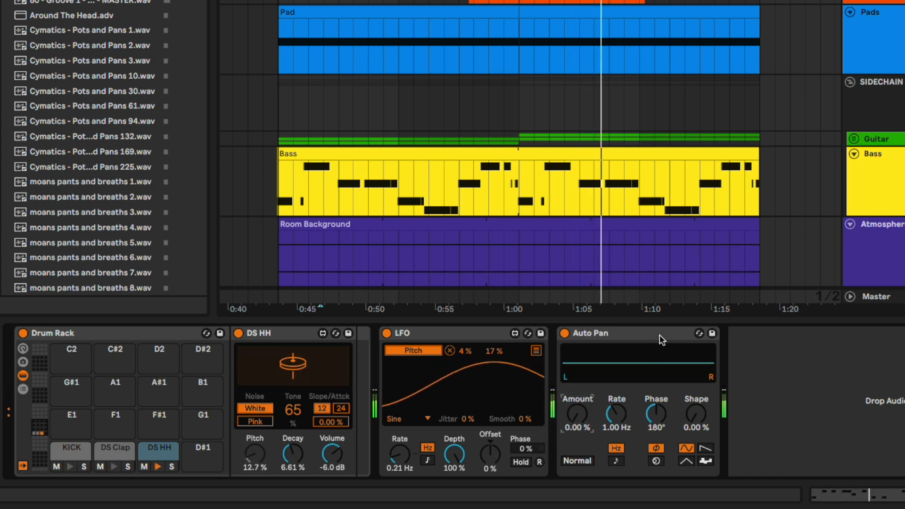
Try to move Auto Pan directly after DS HH inside the Drum Rack.
left_click_drag(659, 333, 354, 378)
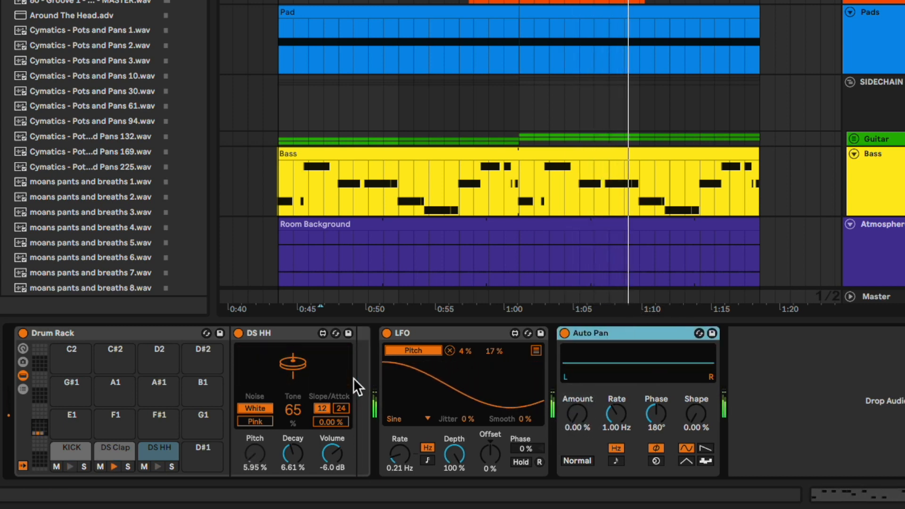
left_click_drag(669, 333, 324, 371)
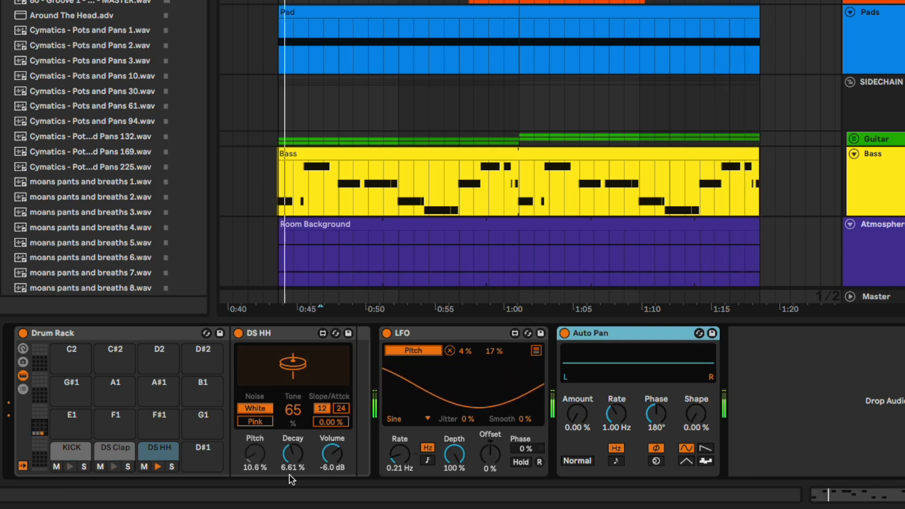
Group DS HH into an Instrument Rack and move Auto Pan into that rack, directly after DS HH.
left_click(291, 333)
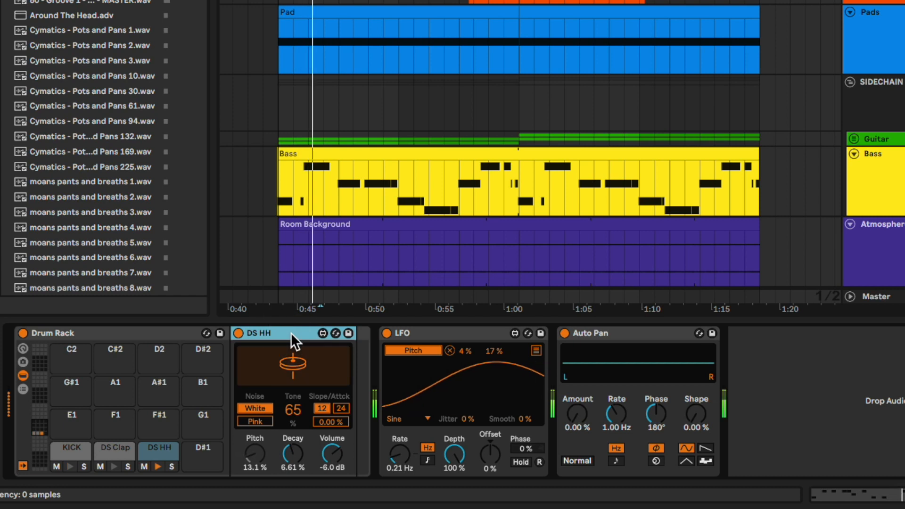
key("ctrl+g")
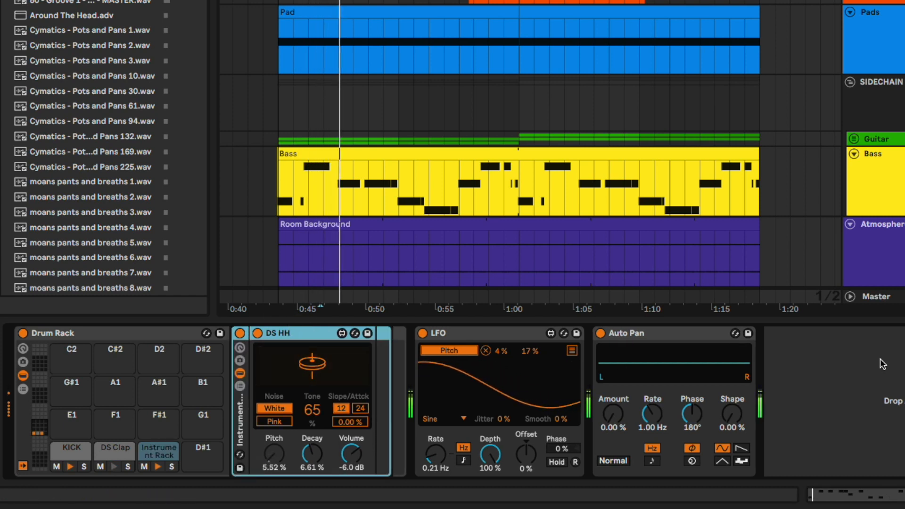
left_click_drag(687, 335, 388, 361)
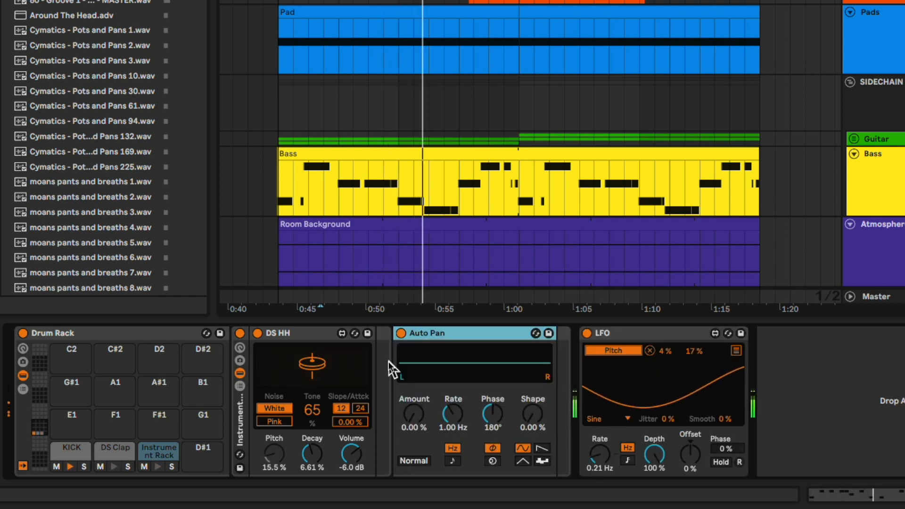
Set Auto Pan's Amount to 100 % and its Rate to 0.28 Hz, trying the tempo-synced rate along the way.
left_click_drag(412, 415, 412, 349)
left_click_drag(445, 417, 453, 444)
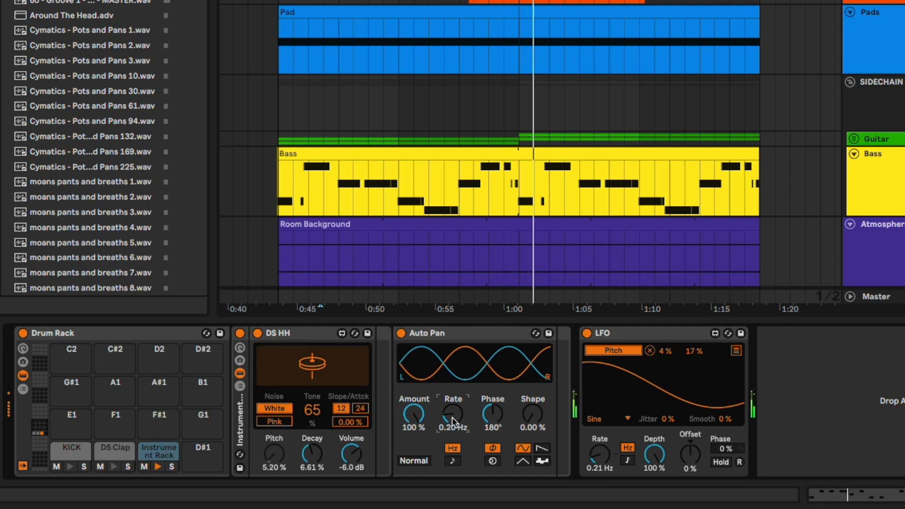
left_click(452, 460)
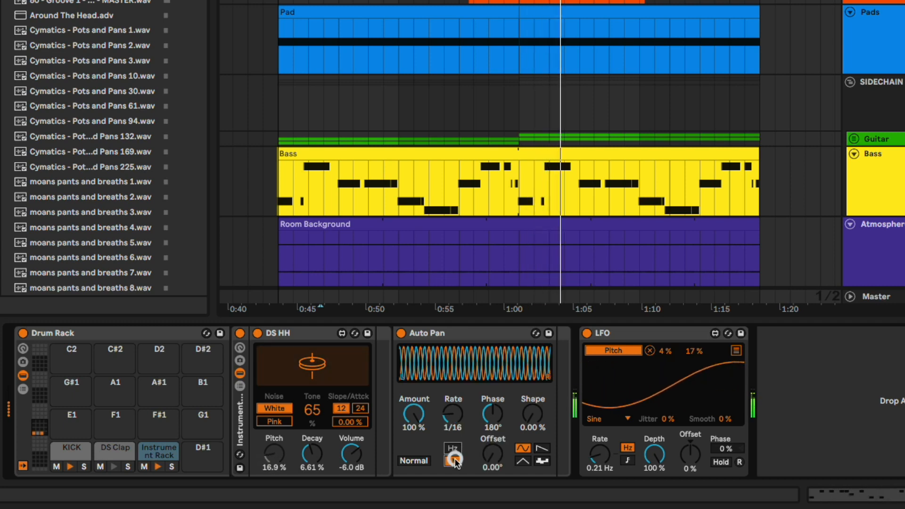
left_click(453, 448)
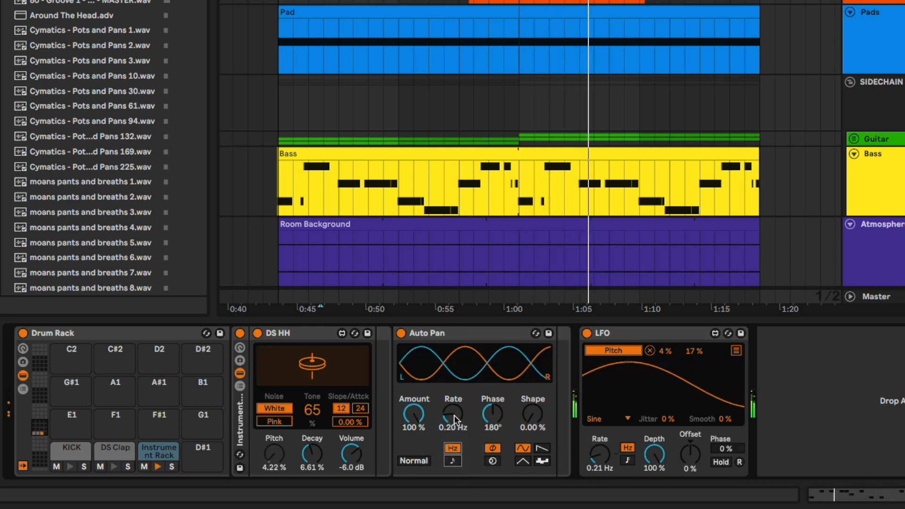
left_click_drag(454, 415, 454, 408)
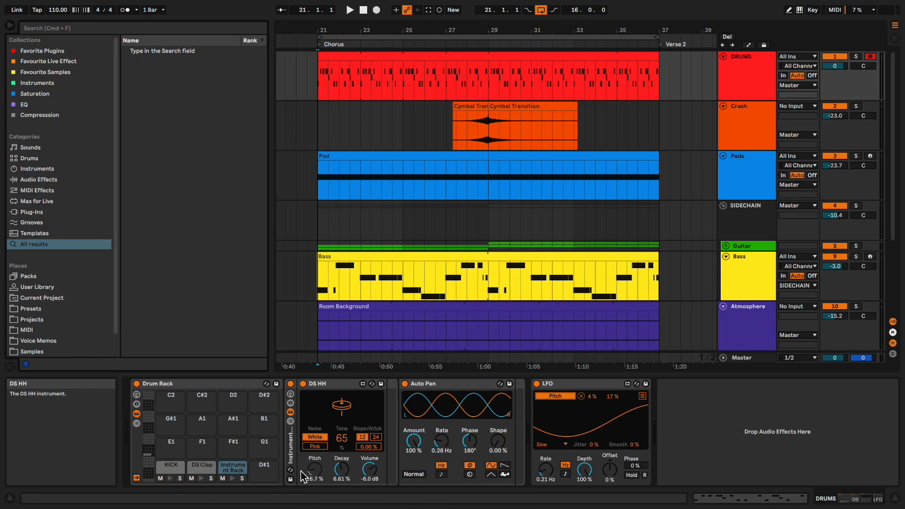
Search the browser for "ds clang", load DS Clang onto the D#1 pad of the Drum Rack and select it.
key("super+f")
type("ds clang")
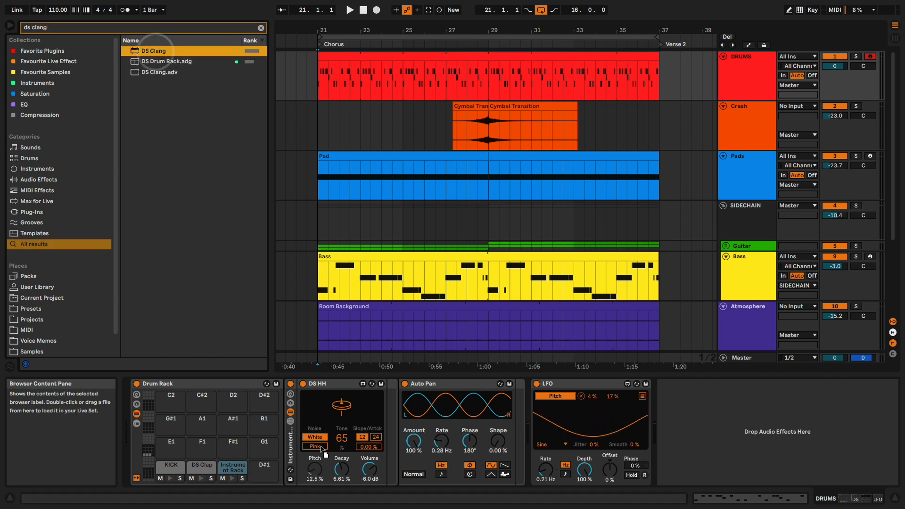
left_click_drag(261, 467, 262, 470)
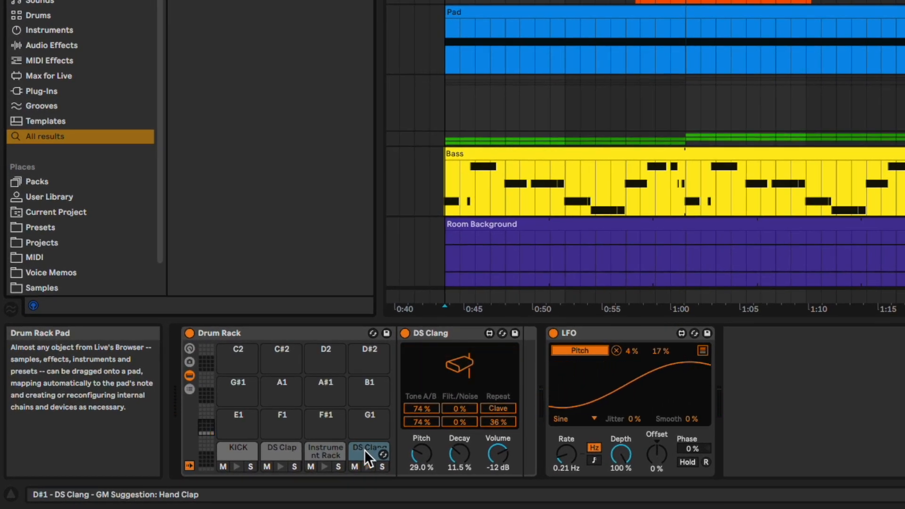
left_click(486, 368)
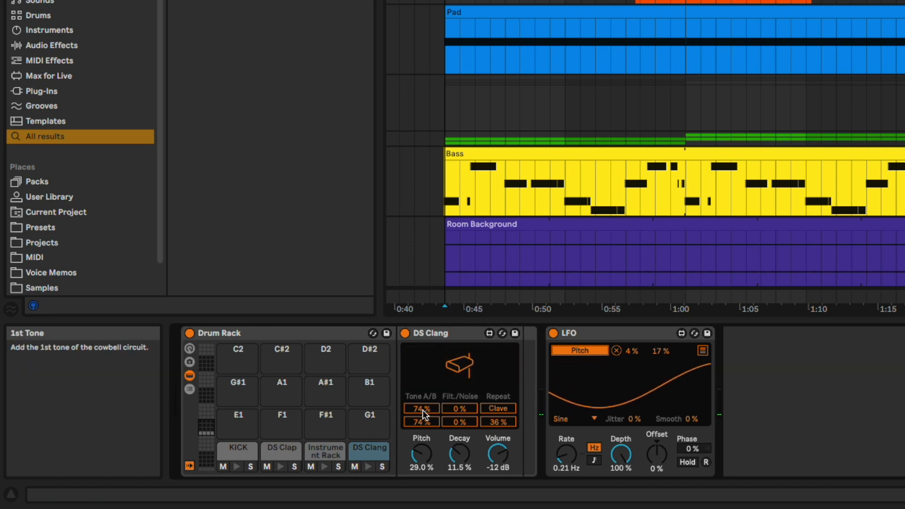
Try out DS Clang's Tone A and Tone B by lowering each to 0 % in turn and resetting it.
left_click_drag(422, 409, 423, 474)
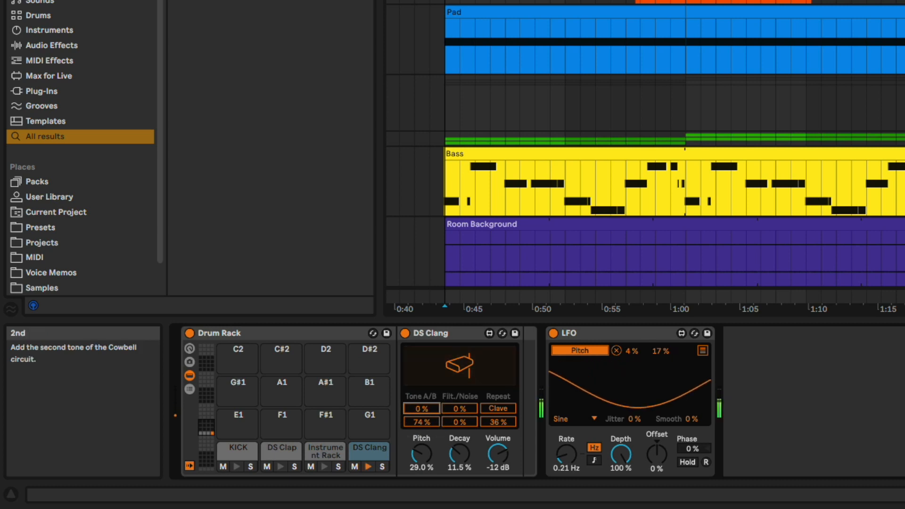
double_click(424, 409)
left_click_drag(433, 422, 433, 453)
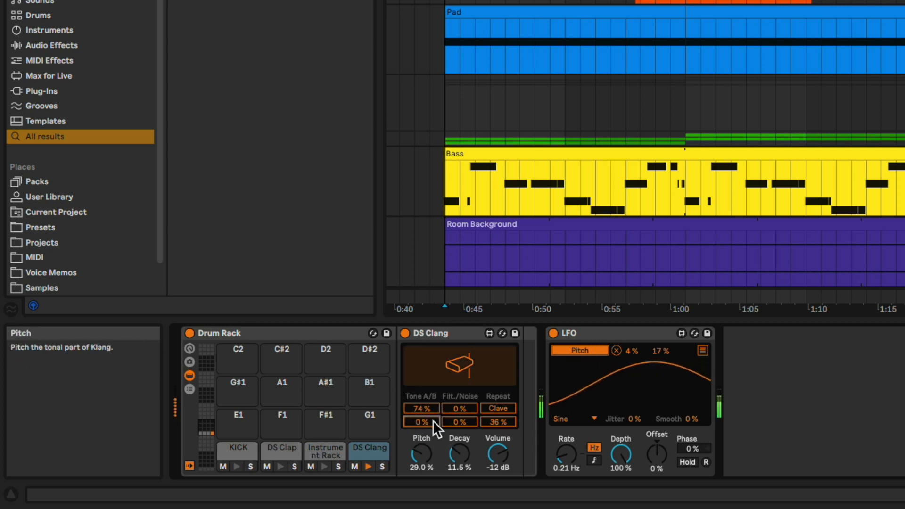
double_click(433, 422)
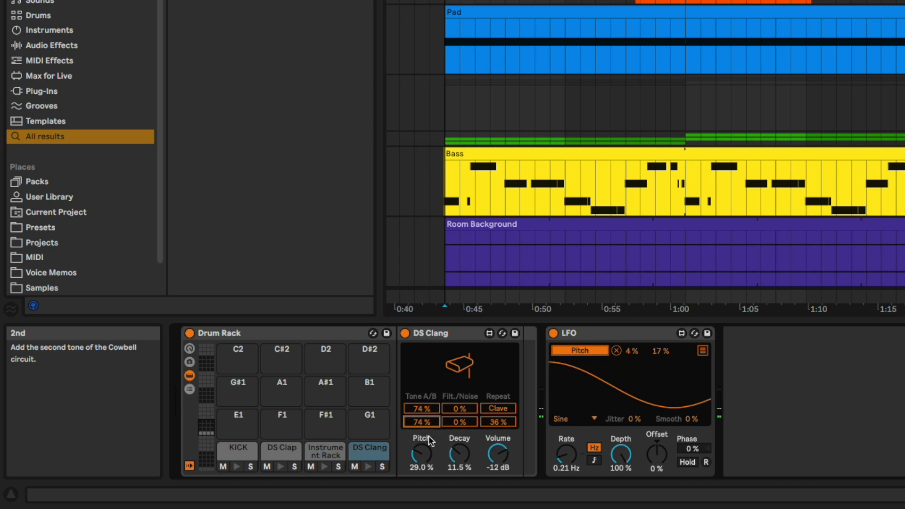
Set DS Clang's Pitch to 26.6 %, both tones to 0 %, Noise to 100 % and Filter to 27 %, trying Clave briefly.
left_click_drag(421, 454, 421, 443)
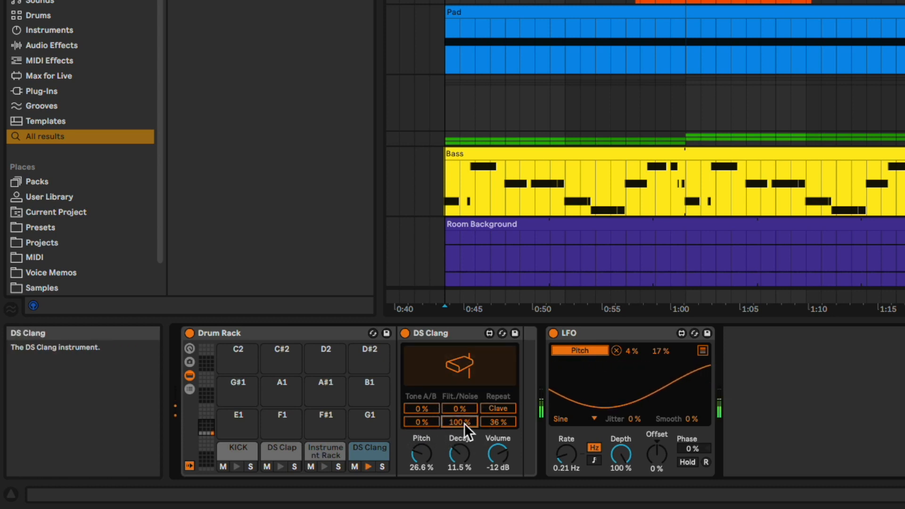
left_click_drag(463, 413, 464, 407)
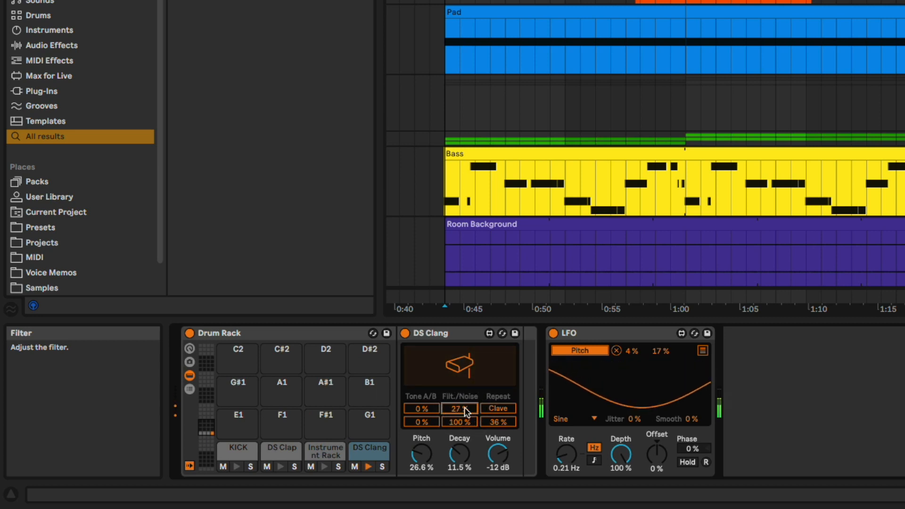
left_click(496, 410)
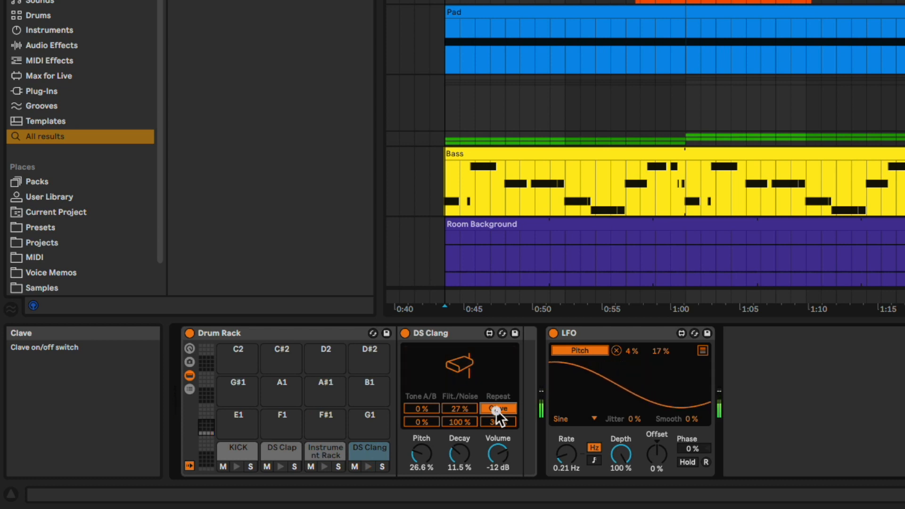
left_click(495, 409)
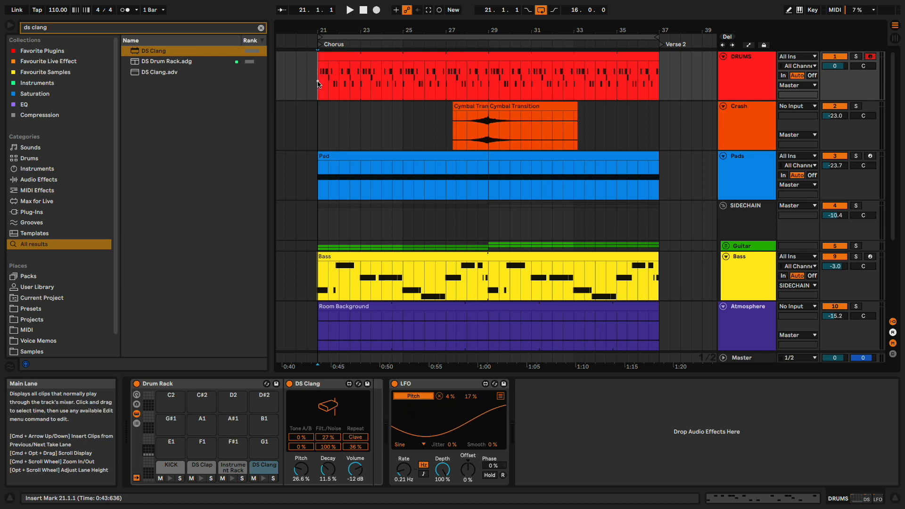
Start playback, open the DRUMS chorus clip and add DS Clang notes at 1.1.1 and 1.1.3.
key("space")
left_click(327, 56)
double_click(328, 56)
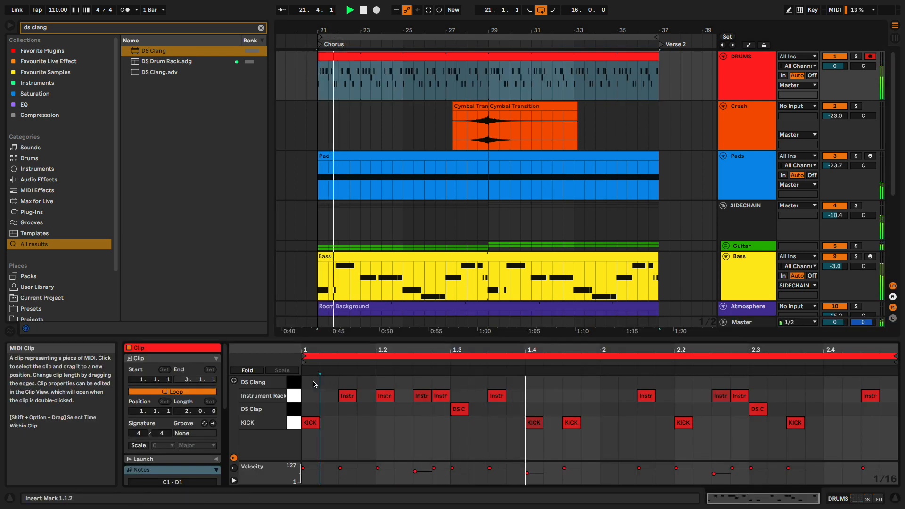
left_click(310, 382)
double_click(347, 382)
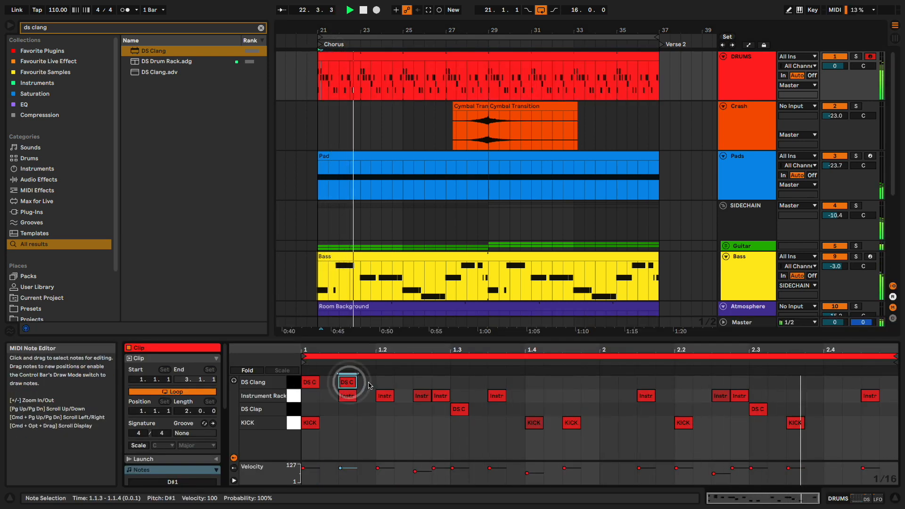
Duplicate the two DS Clang notes repeatedly to fill the two-bar clip with eighth notes.
key("ctrl+d")
key("ctrl+d")
key("ctrl+d")
key("ctrl+d")
key("ctrl+d")
key("ctrl+d")
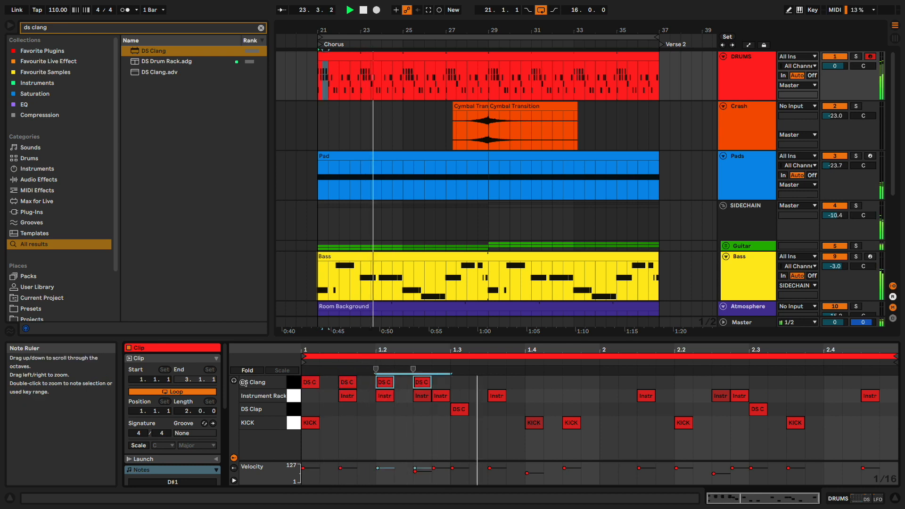
key("ctrl+d")
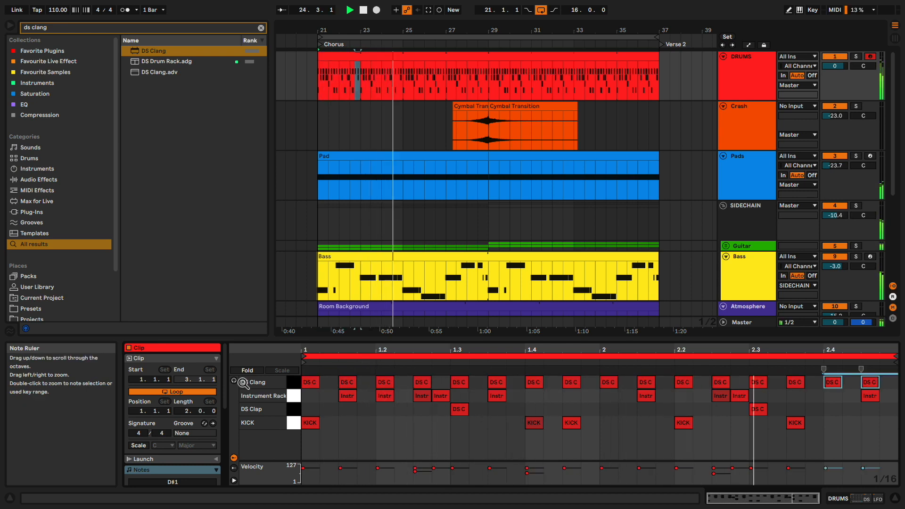
Map the LFO's third slot to DS Clang's Filter with a maximum of 22 %, and set DS Clang's Volume to -16 dB.
key("shift+Tab")
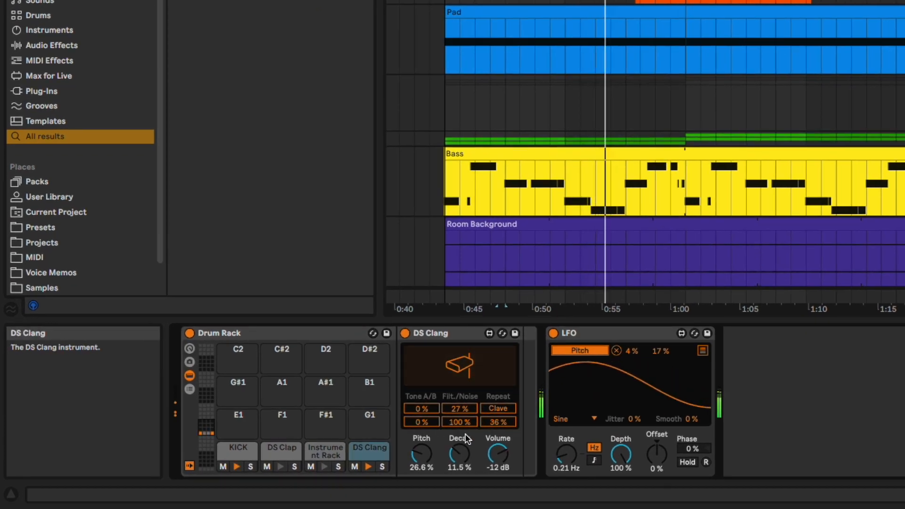
left_click(703, 350)
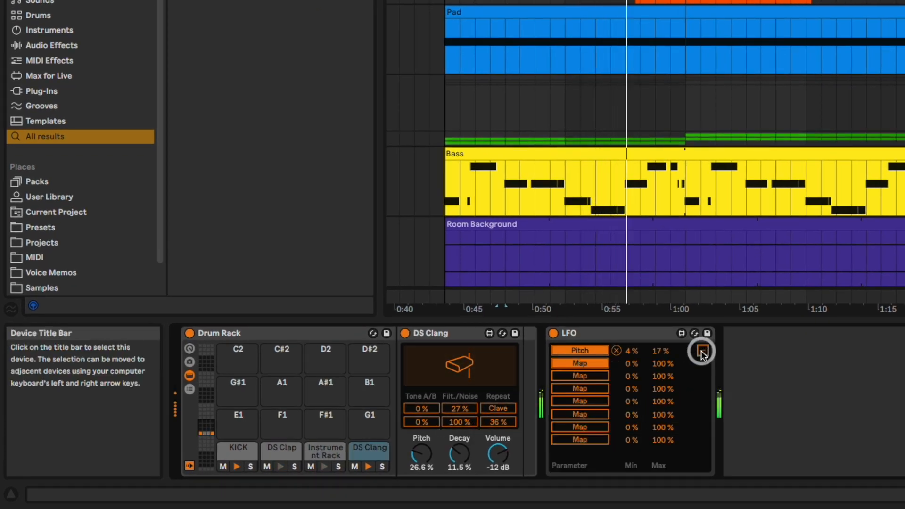
left_click(585, 376)
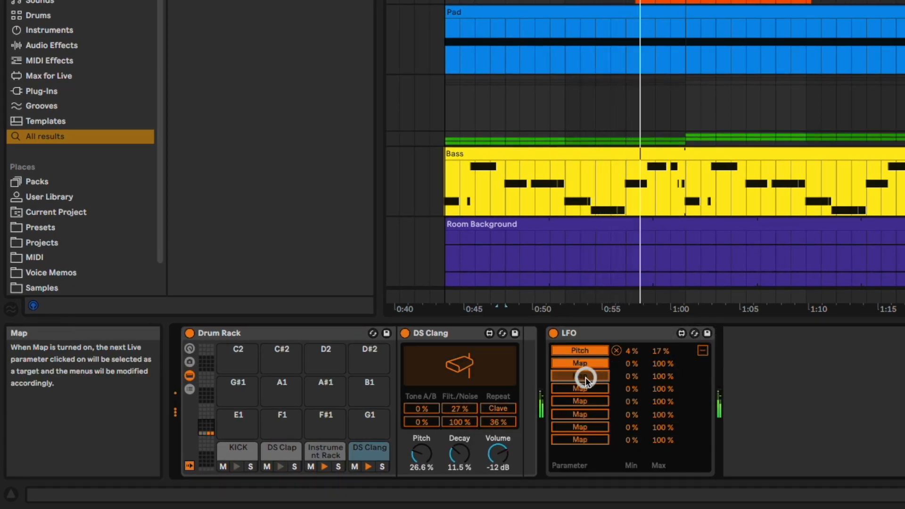
left_click(459, 408)
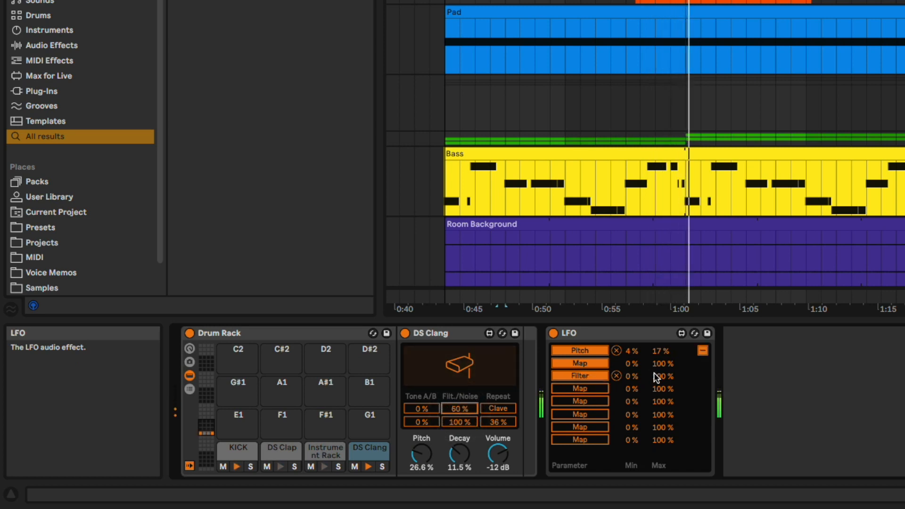
left_click_drag(656, 376, 656, 414)
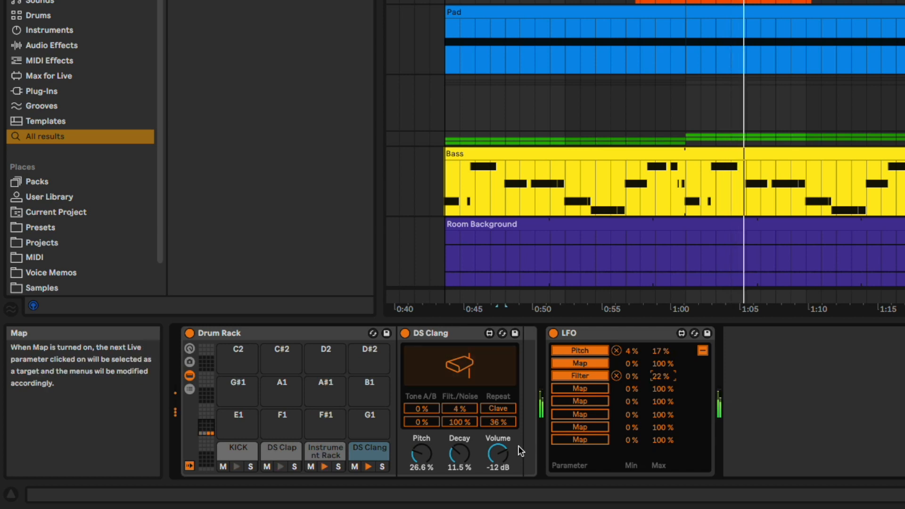
left_click_drag(498, 453, 498, 463)
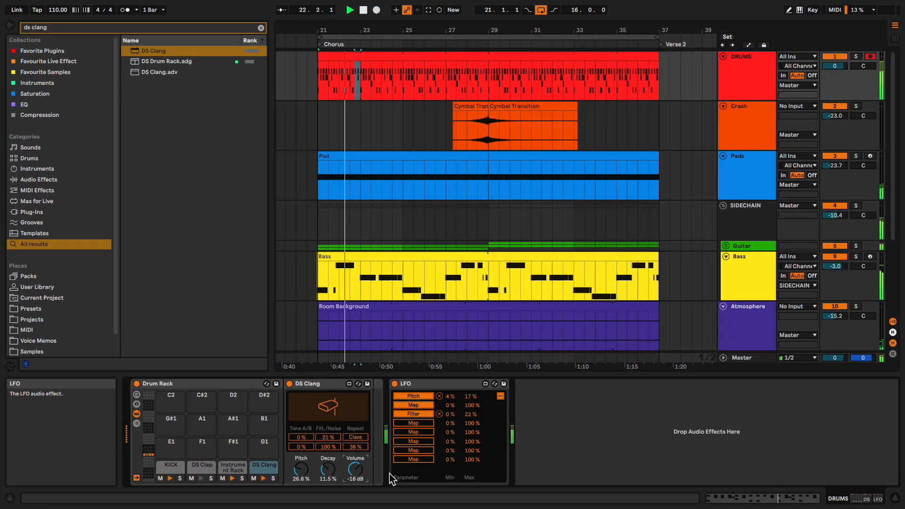
Search the browser for "drum bus", add Drum Buss after the LFO and set the DRUMS track volume to -2.8 dB.
key("super+f")
type("d")
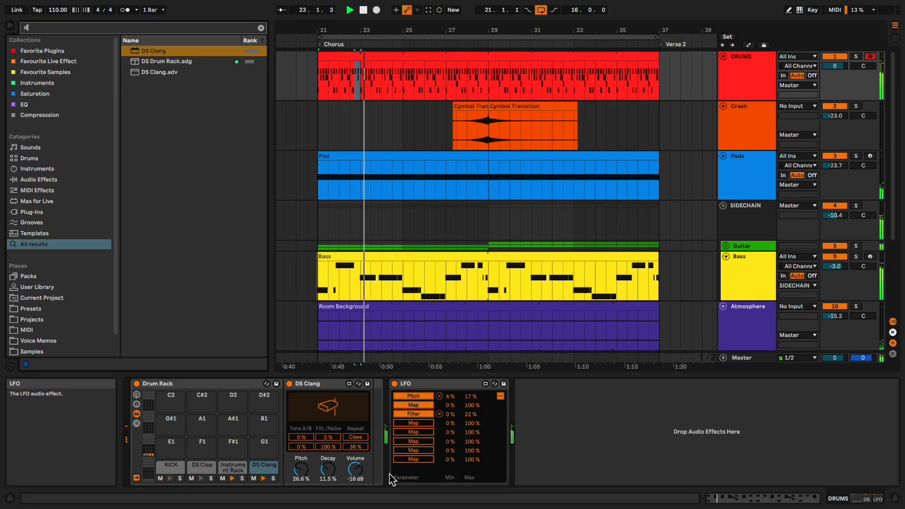
type("rum bus")
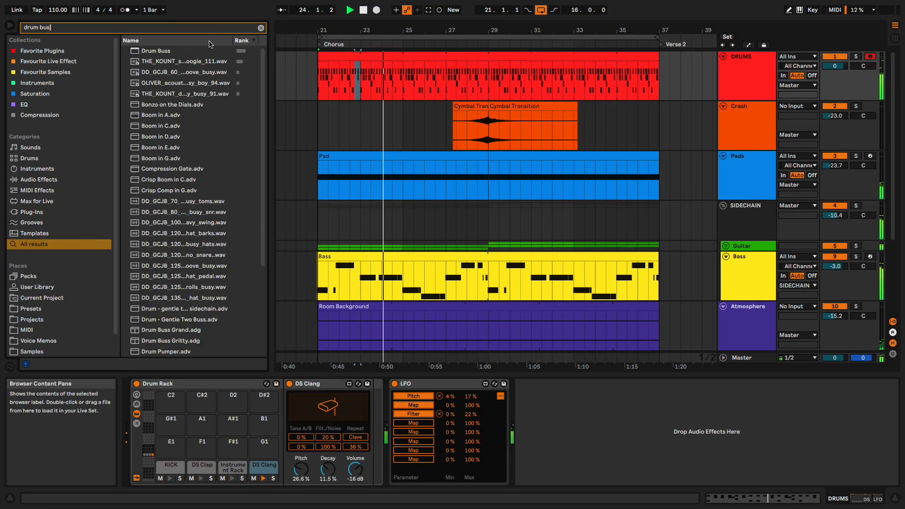
double_click(188, 50)
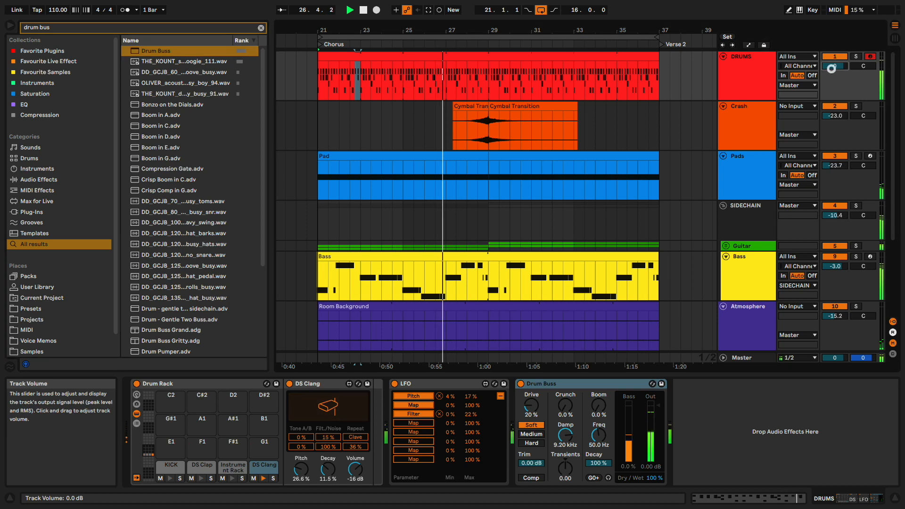
left_click_drag(834, 66, 835, 74)
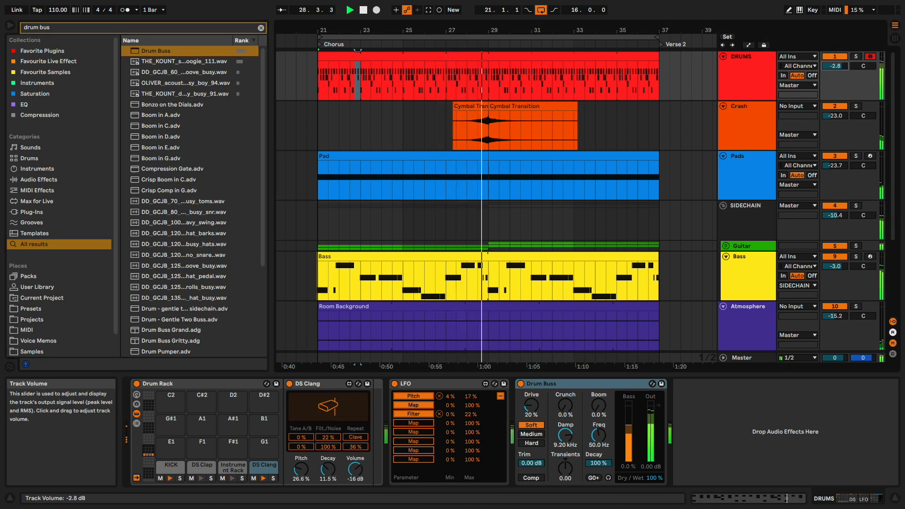